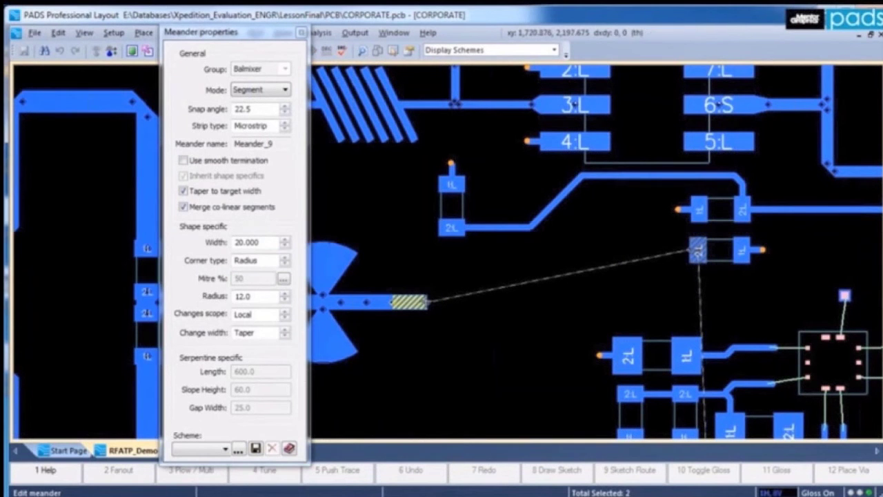
Set the meander width to 45 and draw a taper followed by a wide straight segment
{"action": "double_click", "coordinate": [260, 243]}
{"action": "type", "text": "45"}
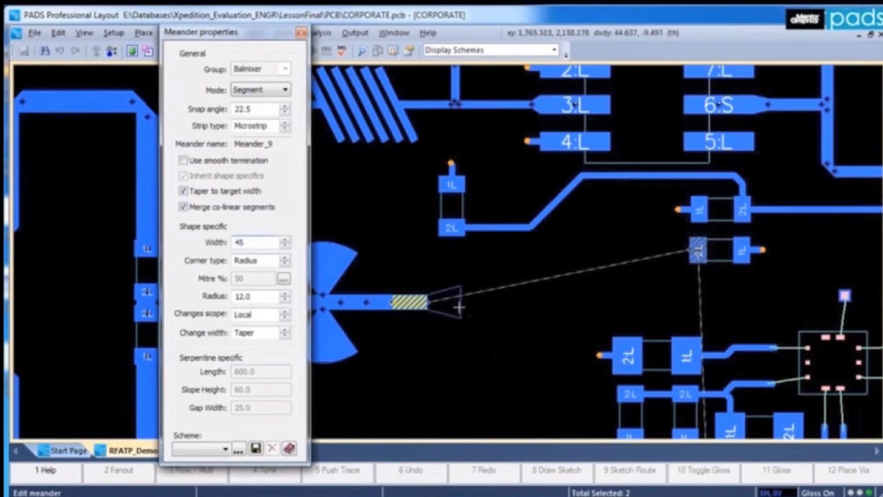
{"action": "left_click", "coordinate": [456, 303]}
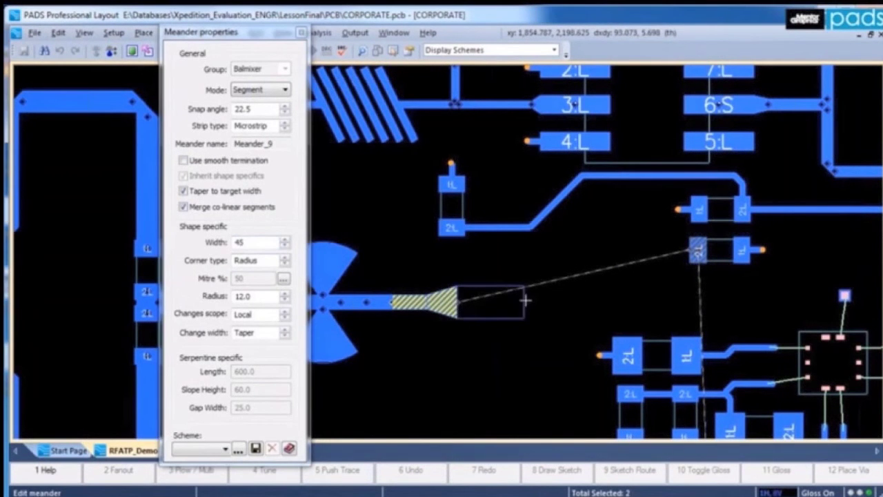
{"action": "left_click", "coordinate": [565, 301]}
Set the meander width to 20, taper the trace back down, and route it with radius corners up into pad 2:L
{"action": "left_click_drag", "start_coordinate": [257, 243], "coordinate": [207, 249]}
{"action": "type", "text": "20"}
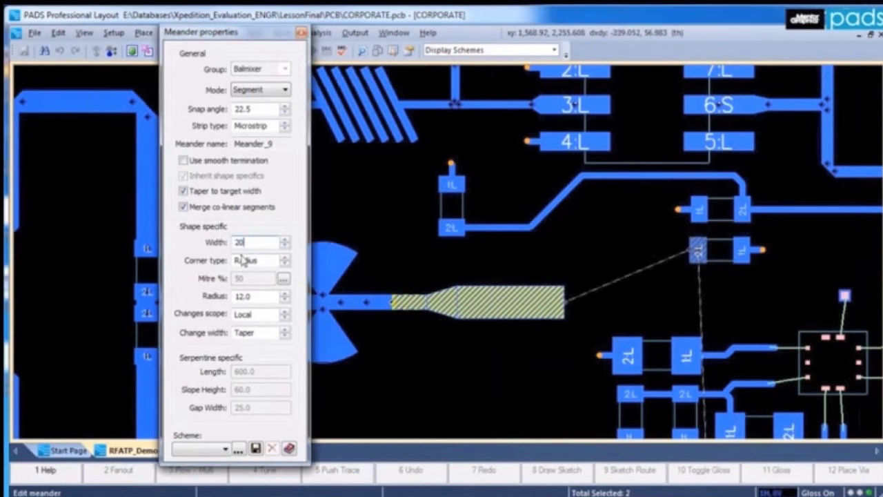
{"action": "left_click", "coordinate": [592, 303]}
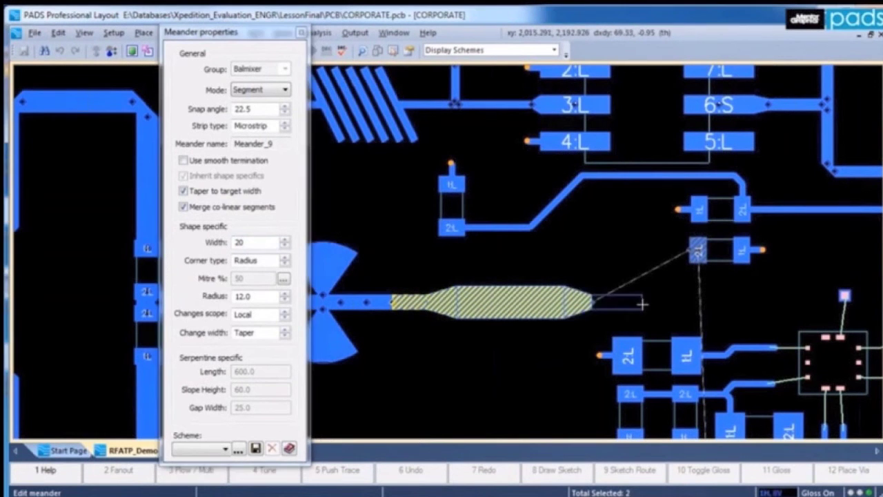
{"action": "left_click", "coordinate": [642, 302]}
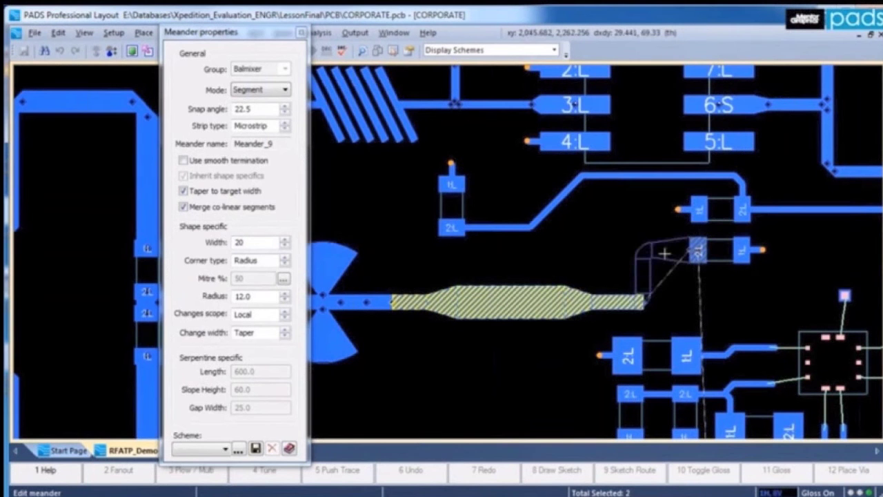
{"action": "left_click", "coordinate": [664, 252]}
{"action": "key", "text": "Escape"}
Delete the tapered meander and draw a mitred one from the stub's open end, up across the vertical component and the neighbouring trace
{"action": "left_click", "coordinate": [533, 297]}
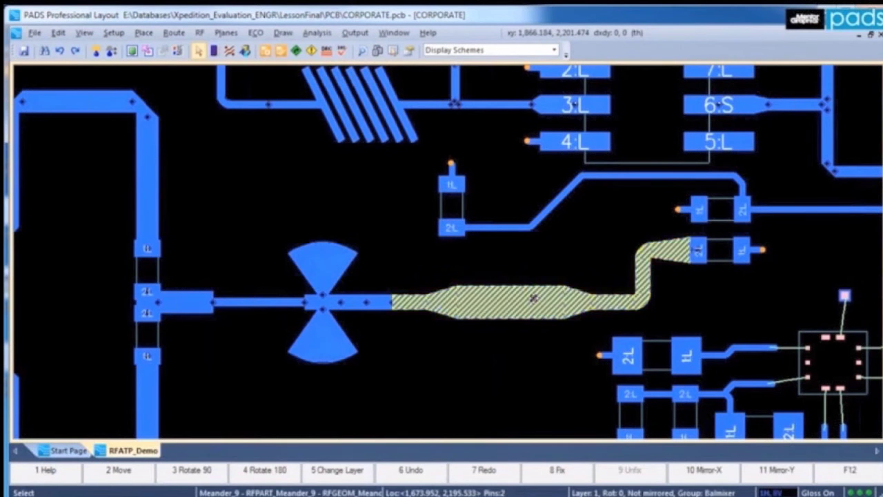
{"action": "key", "text": "Delete"}
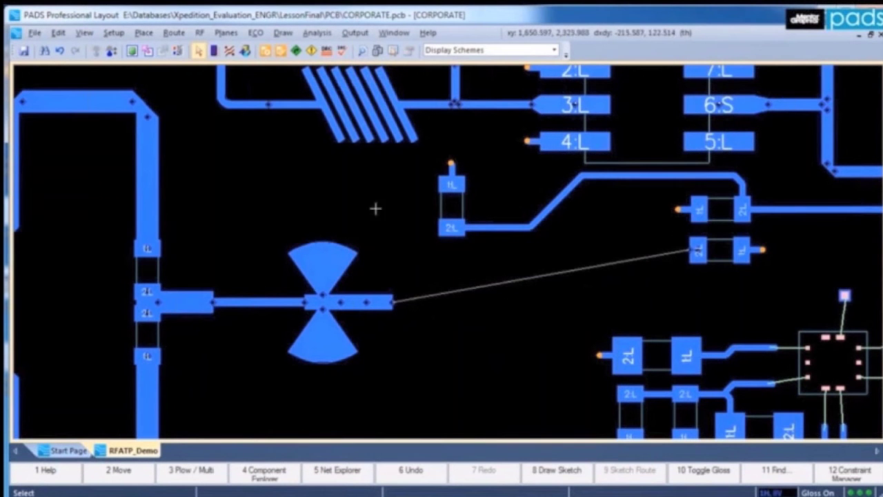
{"action": "right_click", "coordinate": [395, 303]}
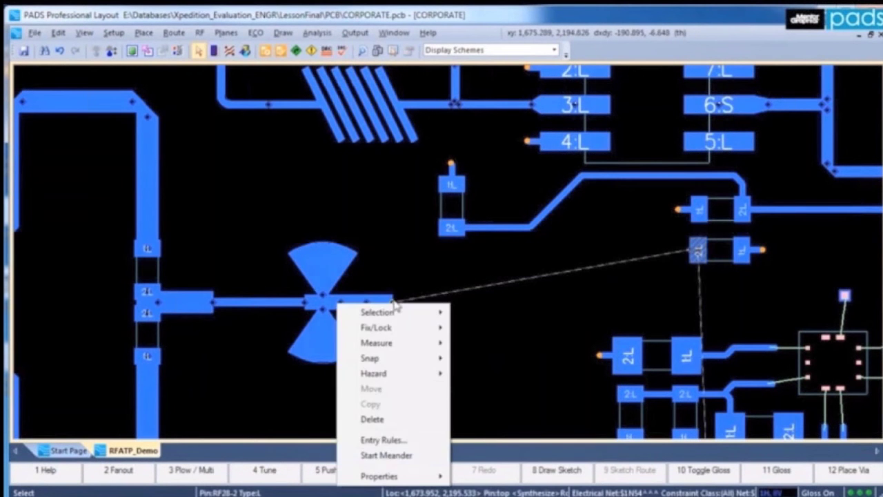
{"action": "left_click", "coordinate": [384, 456]}
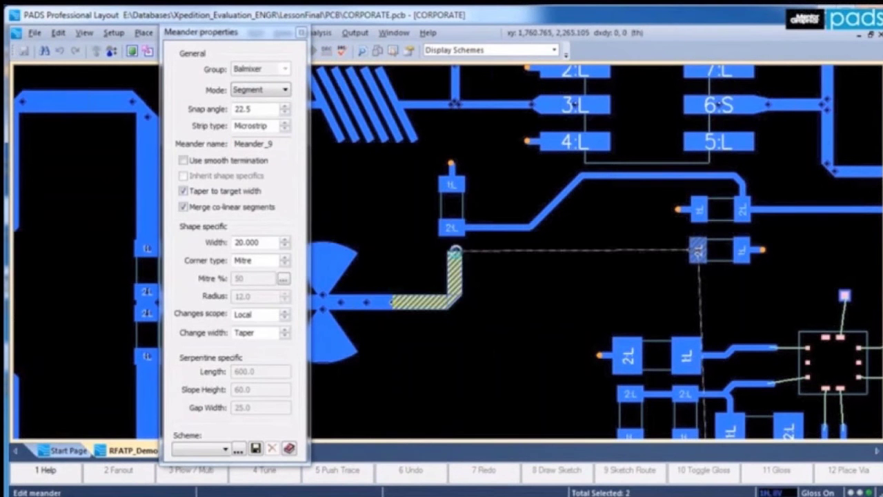
{"action": "left_click", "coordinate": [454, 200]}
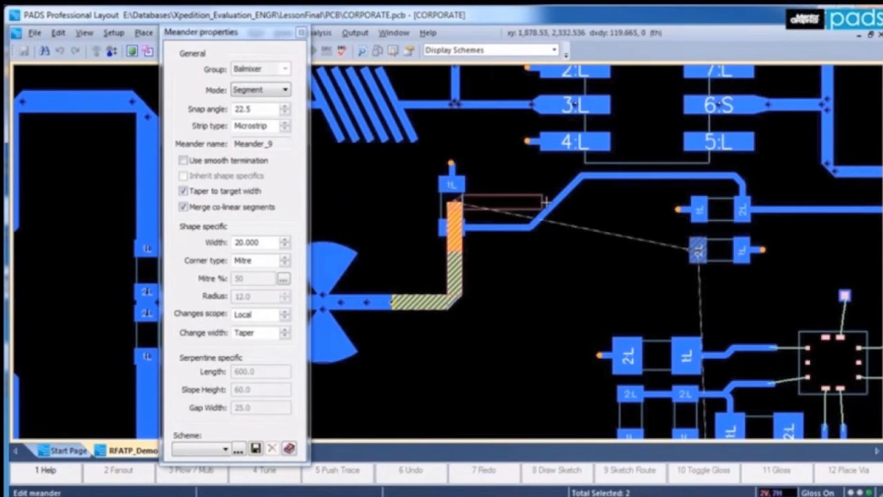
{"action": "left_click", "coordinate": [588, 202]}
{"action": "left_click", "coordinate": [588, 254]}
Remove the last four segments of the unfinished meander, back to the first straight run
{"action": "key", "text": "BackSpace"}
{"action": "key", "text": "BackSpace"}
{"action": "key", "text": "BackSpace"}
{"action": "key", "text": "BackSpace"}
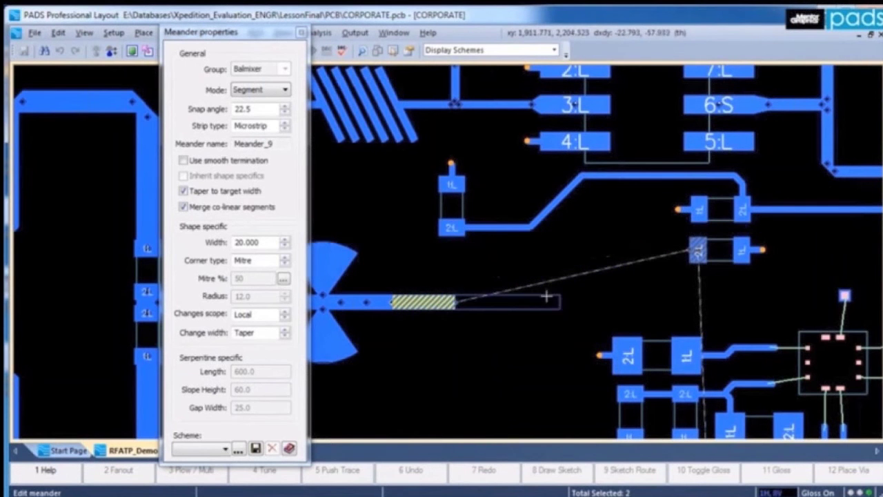
Continue the mitred meander straight across, then up and into pad 2:L
{"action": "left_click", "coordinate": [506, 302]}
{"action": "left_click", "coordinate": [645, 300]}
{"action": "left_click", "coordinate": [645, 250]}
{"action": "left_click", "coordinate": [697, 250]}
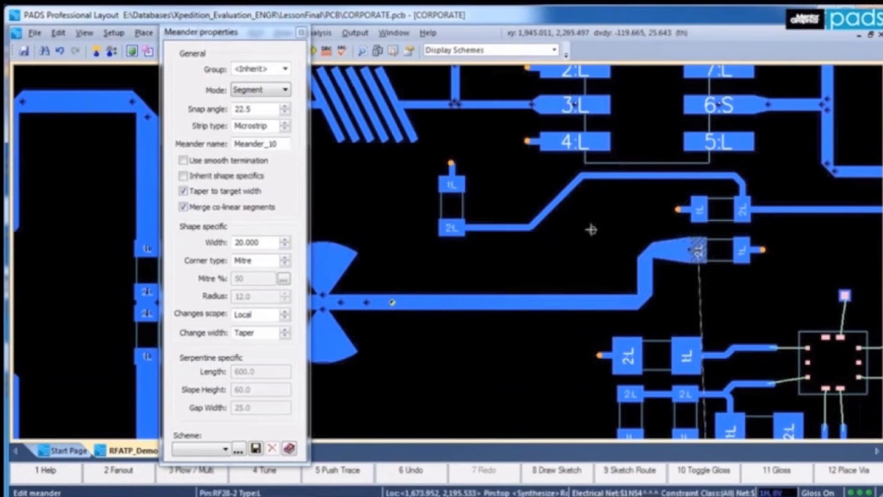
{"action": "key", "text": "Escape"}
Delete the finished meander and draw a new mitred one from the stub's end, stepping down and across below the stub
{"action": "left_click", "coordinate": [519, 303]}
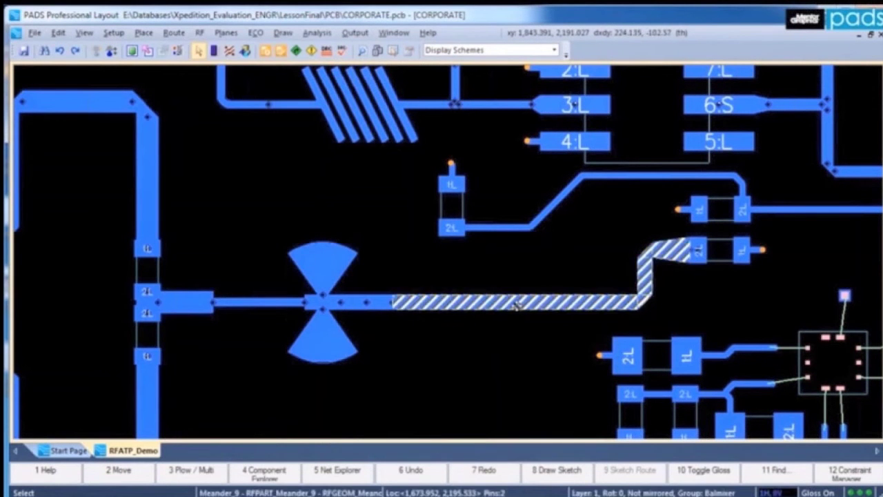
{"action": "key", "text": "Delete"}
{"action": "left_click", "coordinate": [698, 249]}
{"action": "right_click", "coordinate": [336, 304]}
{"action": "left_click", "coordinate": [392, 454]}
{"action": "left_click", "coordinate": [444, 302]}
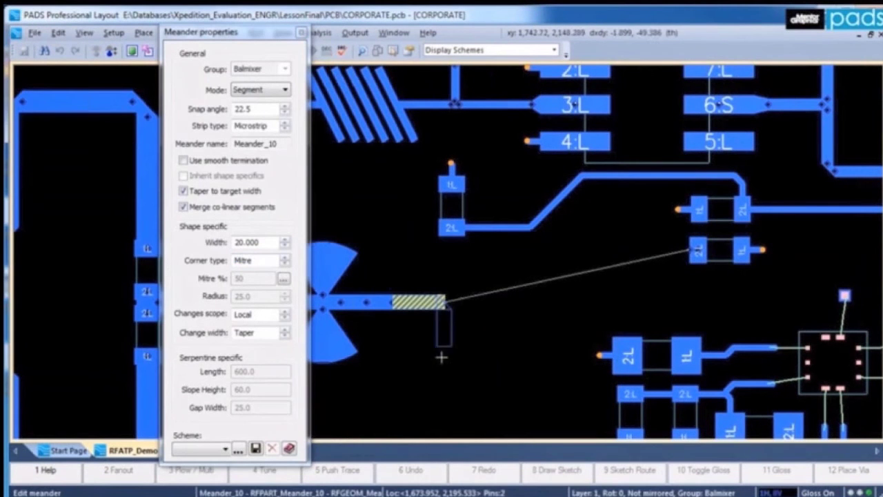
{"action": "left_click", "coordinate": [445, 376]}
{"action": "left_click", "coordinate": [524, 377]}
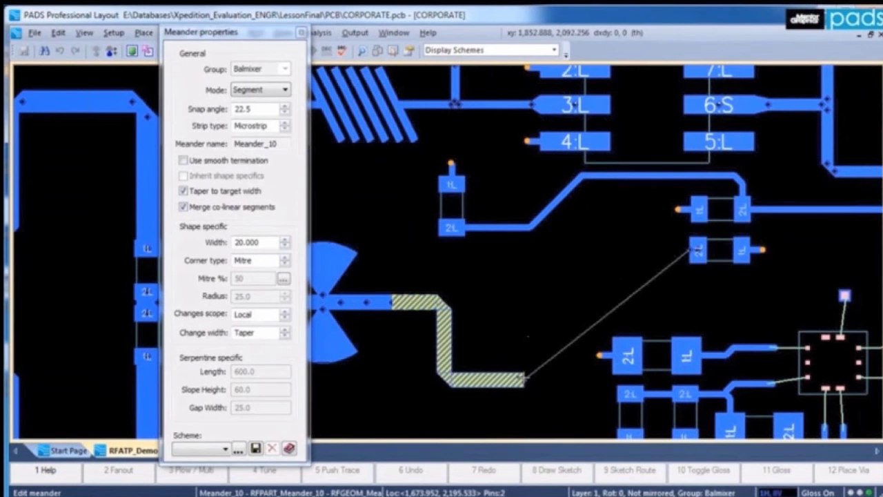
Change the corner type to Radius and route the meander up and across to pad 2:L
{"action": "left_click", "coordinate": [284, 263]}
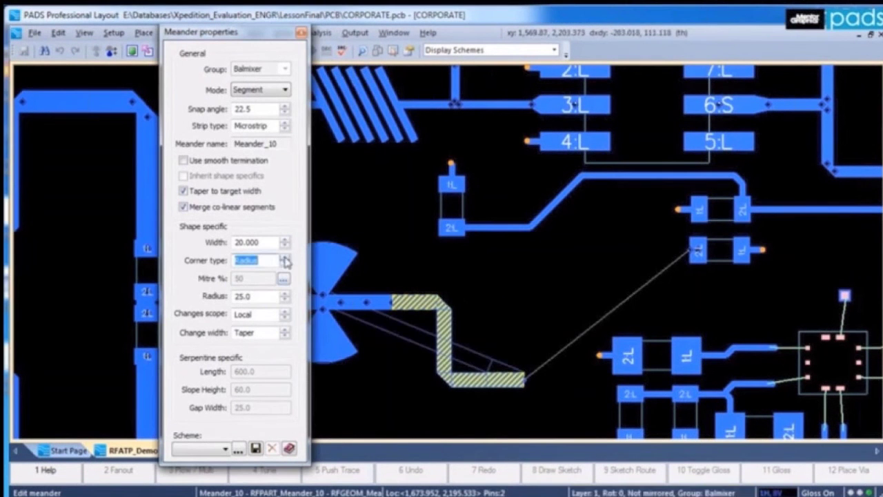
{"action": "left_click", "coordinate": [522, 252]}
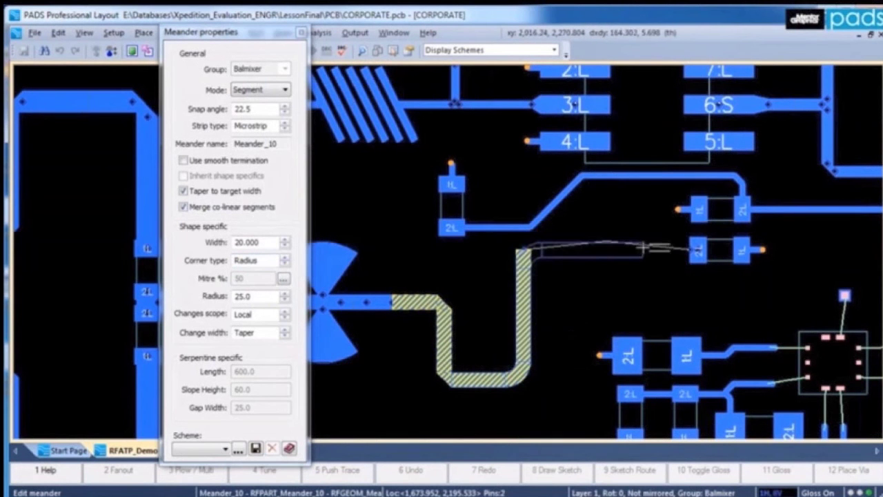
{"action": "left_click", "coordinate": [685, 249]}
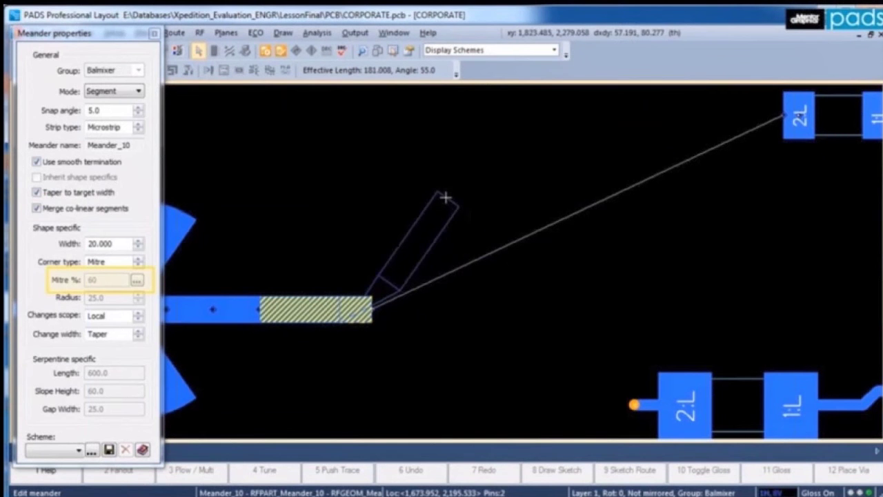
Route a mitred meander with a 5.0 snap angle up, across, diagonally, and across again into pad 2:L
{"action": "left_click", "coordinate": [369, 183]}
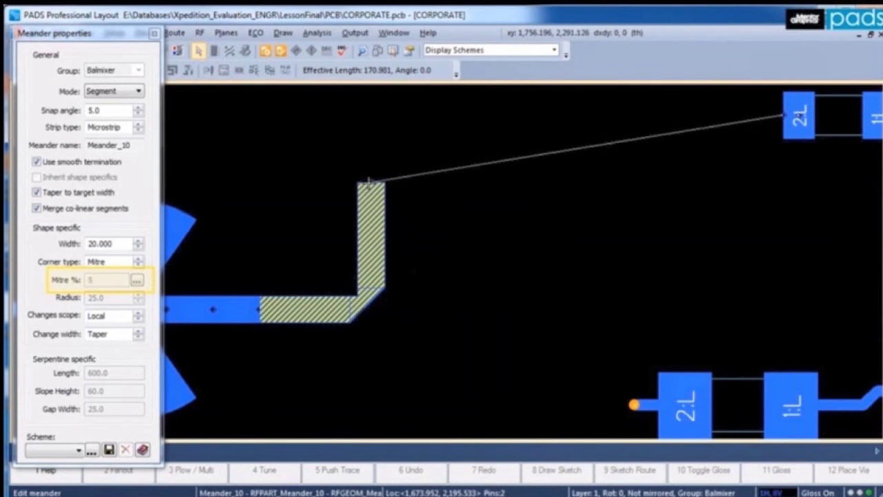
{"action": "left_click", "coordinate": [475, 181]}
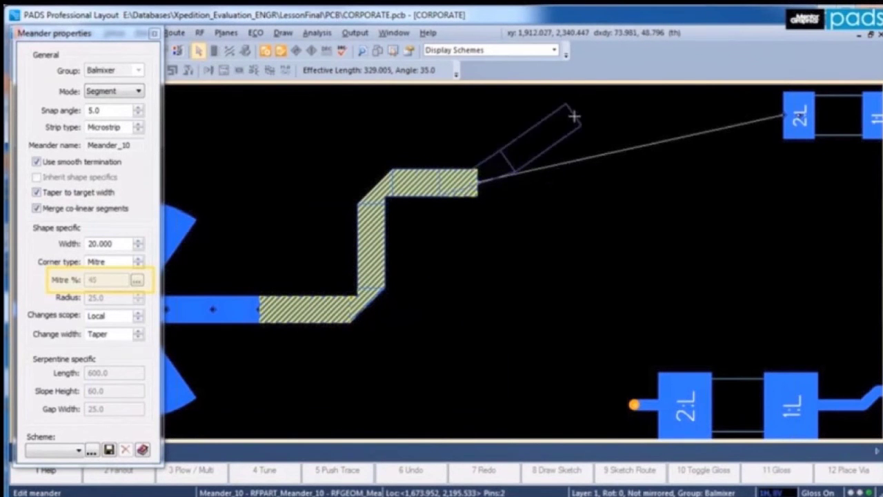
{"action": "left_click", "coordinate": [552, 119]}
{"action": "left_click", "coordinate": [719, 115]}
{"action": "left_click", "coordinate": [780, 114]}
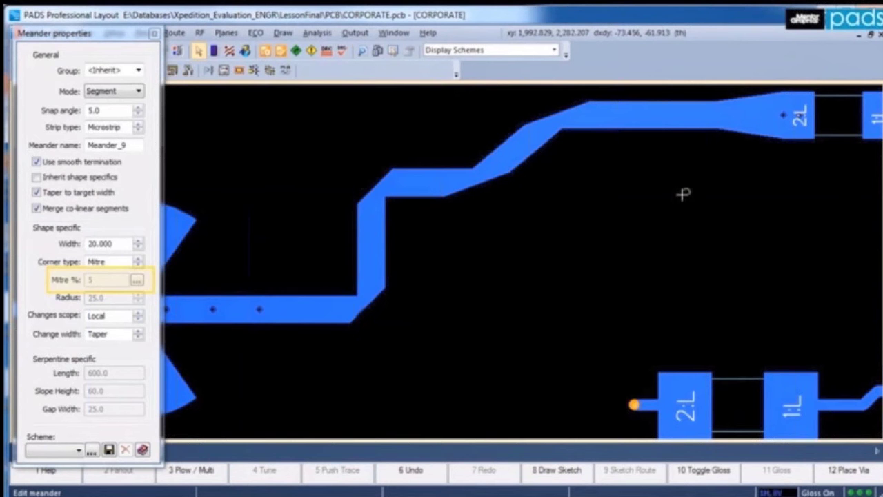
{"action": "key", "text": "Escape"}
Replace the mitred meander with a Free radius meander curving from the stub's end to pad 2:L
{"action": "left_click", "coordinate": [490, 169]}
{"action": "key", "text": "Delete"}
{"action": "scroll", "coordinate": [584, 305], "scroll_direction": "down", "scroll_amount": 3}
{"action": "scroll", "coordinate": [559, 286], "scroll_direction": "up", "scroll_amount": 1}
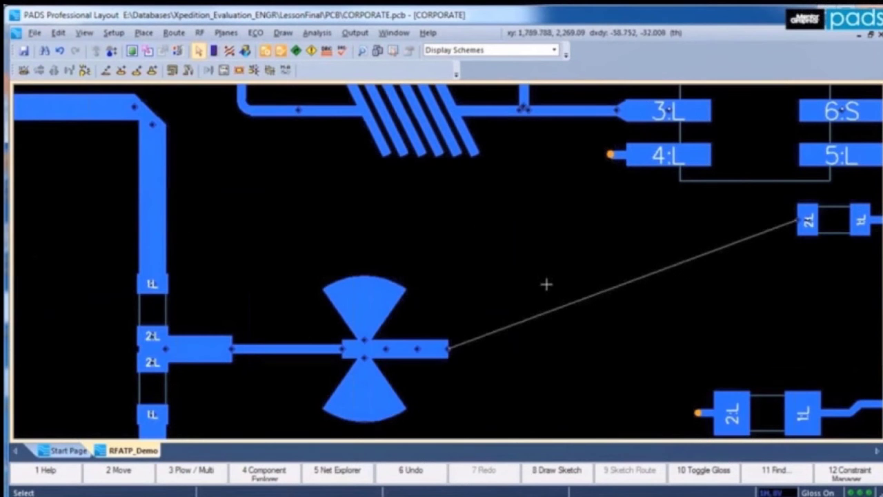
{"action": "right_click", "coordinate": [464, 348]}
{"action": "left_click", "coordinate": [443, 495]}
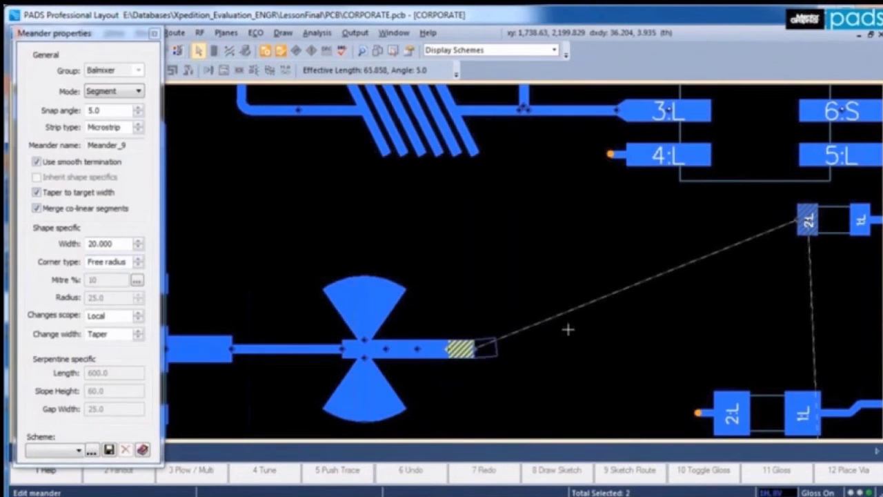
{"action": "left_click", "coordinate": [785, 222]}
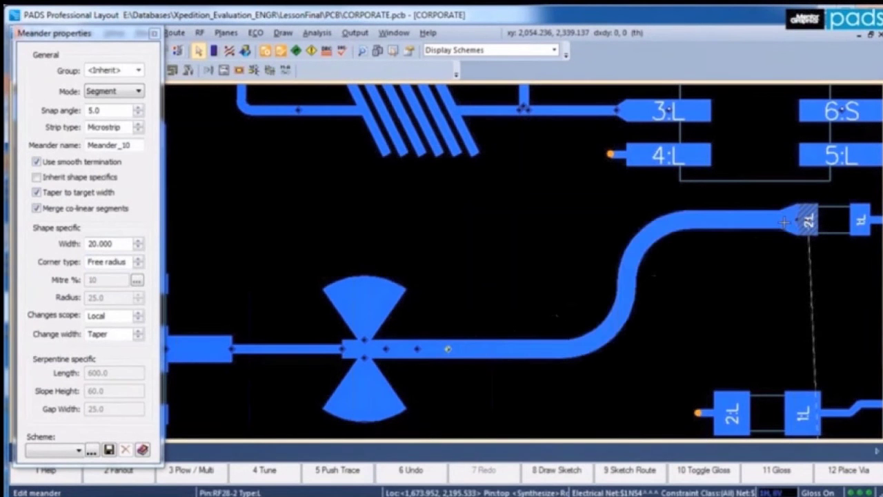
{"action": "key", "text": "Escape"}
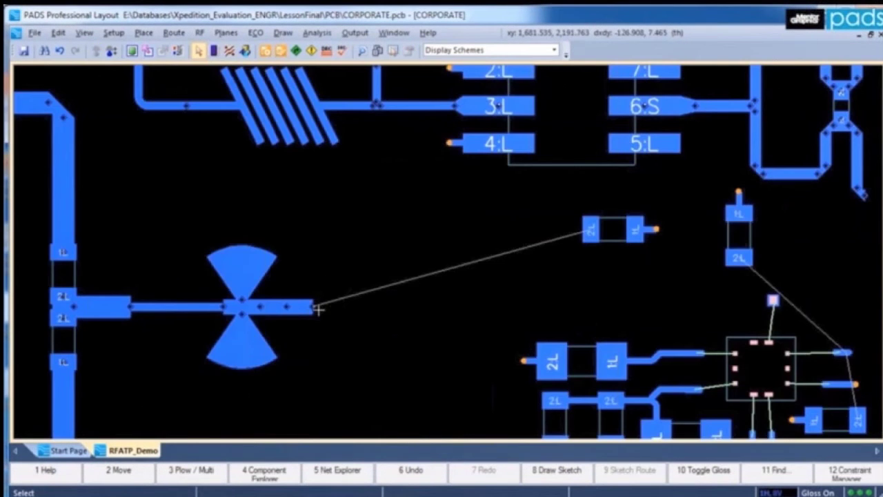
Start a new meander at the stub's open end in Serpentine mode
{"action": "left_click", "coordinate": [314, 308]}
{"action": "right_click", "coordinate": [314, 308]}
{"action": "left_click", "coordinate": [317, 462]}
{"action": "left_click", "coordinate": [127, 91]}
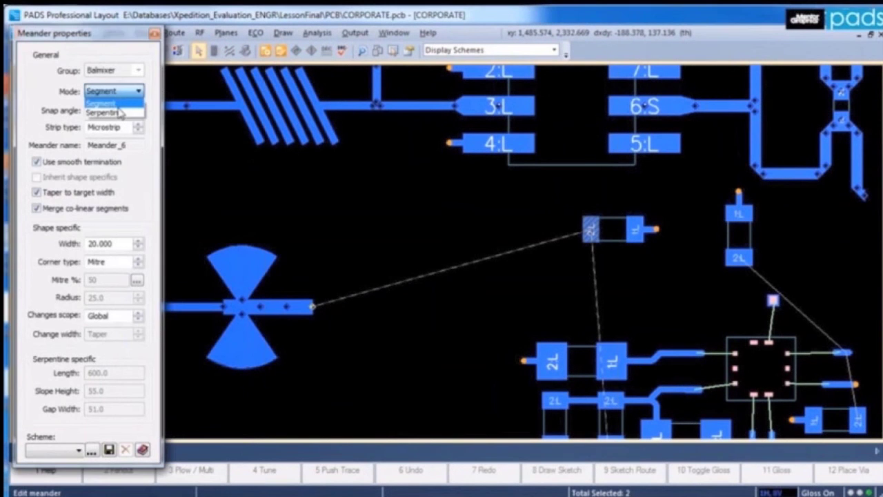
{"action": "left_click", "coordinate": [110, 112]}
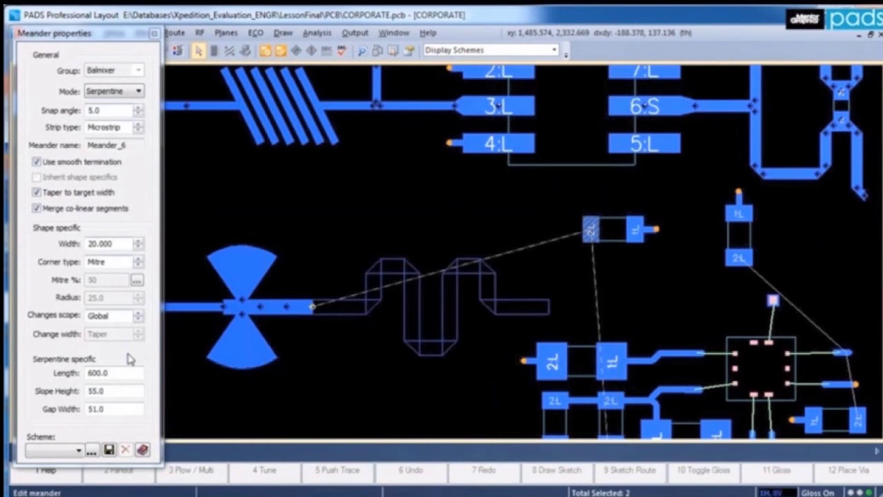
Set the serpentine length to 1000 and slope height to 100, and place it extending horizontally from the stub
{"action": "double_click", "coordinate": [123, 371]}
{"action": "type", "text": "1000"}
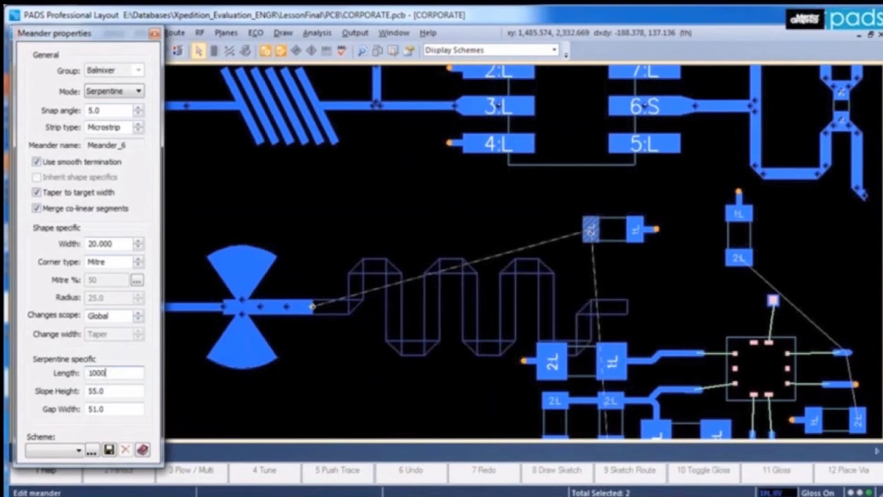
{"action": "key", "text": "Tab"}
{"action": "type", "text": "100"}
{"action": "left_click", "coordinate": [502, 310]}
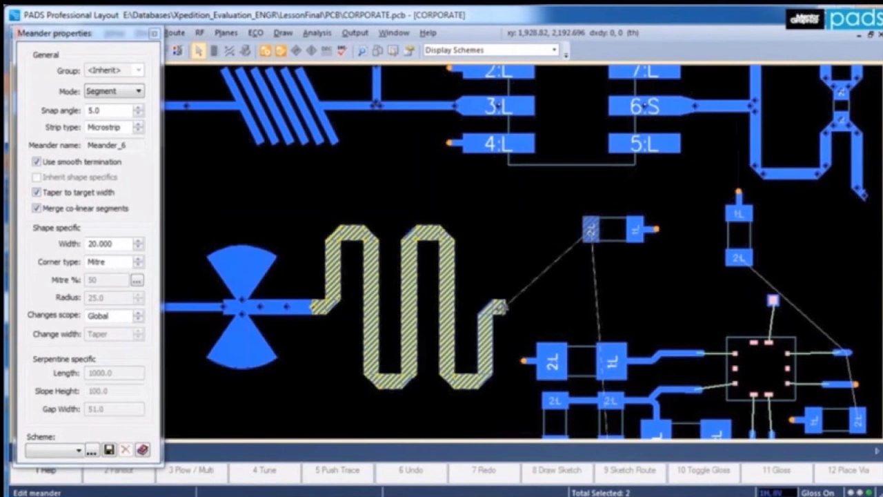
{"action": "key", "text": "Escape"}
Move the unconnected two-pin component so its pad 2:L sits on the end of the serpentine
{"action": "left_click_drag", "start_coordinate": [590, 230], "coordinate": [506, 306]}
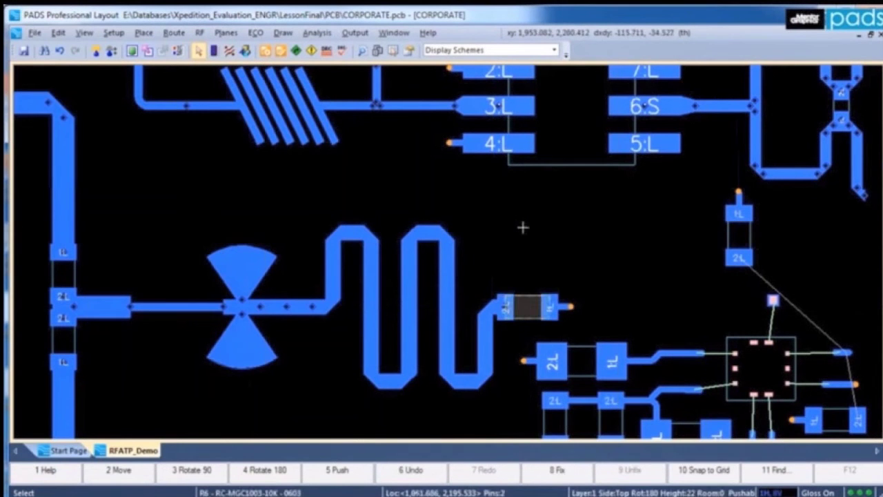
{"action": "left_click", "coordinate": [523, 227]}
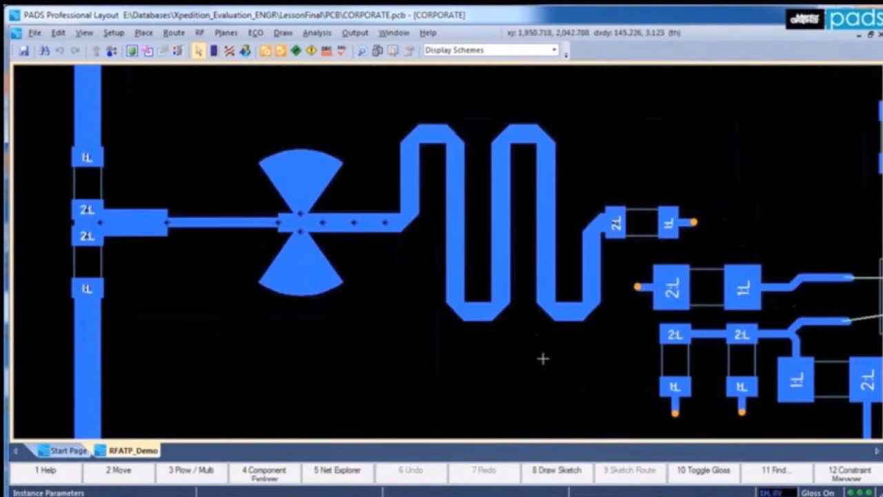
Set the end width of the serpentine's first lower horizontal segment to 10 mils in its RF parameters
{"action": "double_click", "coordinate": [456, 250]}
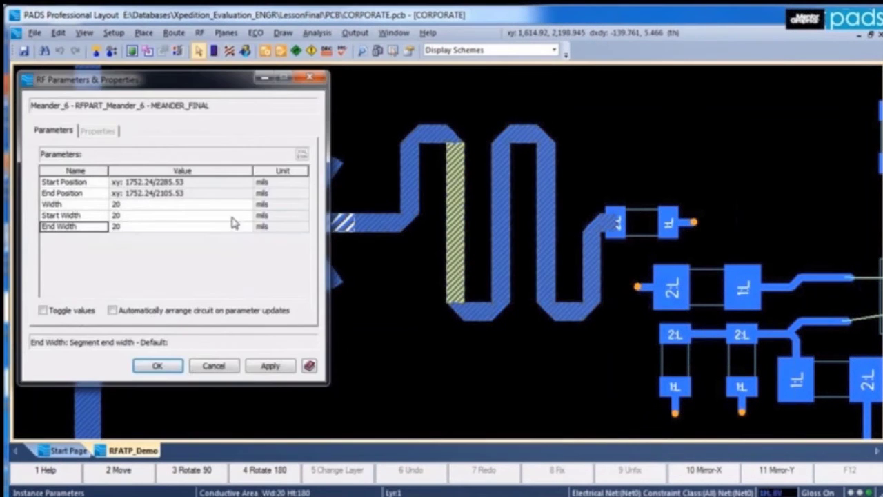
{"action": "left_click", "coordinate": [478, 311]}
{"action": "left_click", "coordinate": [166, 226]}
{"action": "type", "text": "10"}
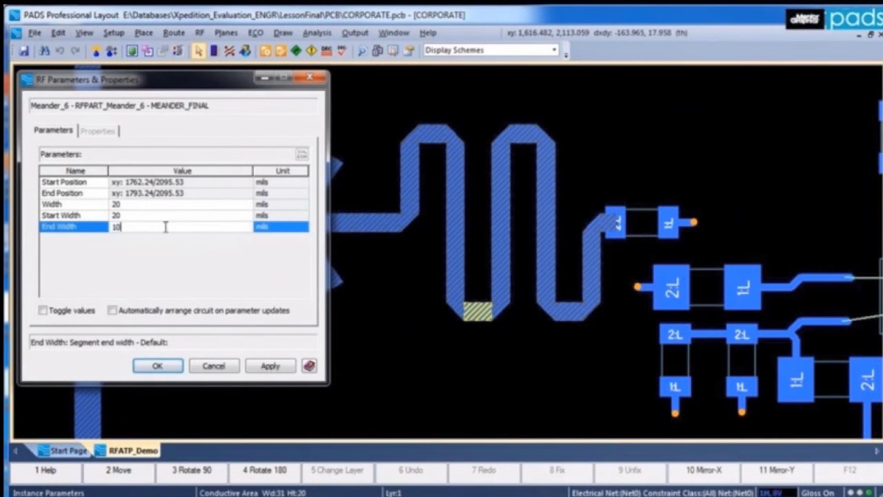
{"action": "left_click", "coordinate": [275, 365]}
Set the width of all serpentine segments between the tapered segment and the component to 10 mils
{"action": "left_click_drag", "start_coordinate": [493, 331], "coordinate": [605, 115]}
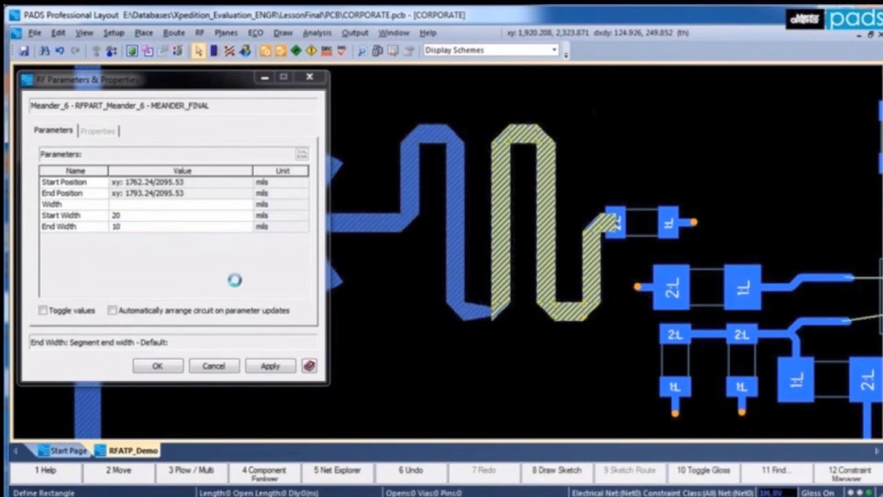
{"action": "left_click", "coordinate": [137, 184]}
{"action": "type", "text": "10"}
{"action": "left_click", "coordinate": [270, 366]}
{"action": "left_click", "coordinate": [214, 366]}
{"action": "left_click", "coordinate": [498, 376]}
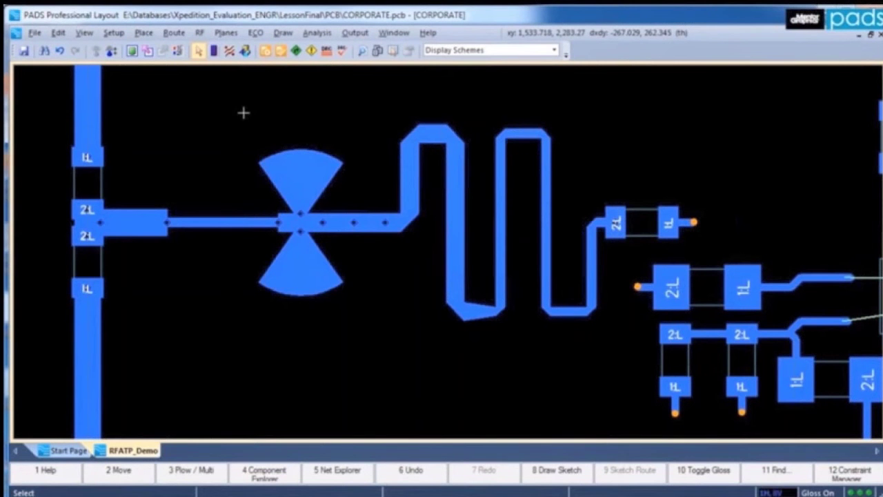
Edit the serpentine's meander segments so the path bypasses its last loops ahead of the component's 2:L pad
{"action": "left_click", "coordinate": [199, 32]}
{"action": "mouse_move", "coordinate": [231, 120]}
{"action": "left_click", "coordinate": [368, 150]}
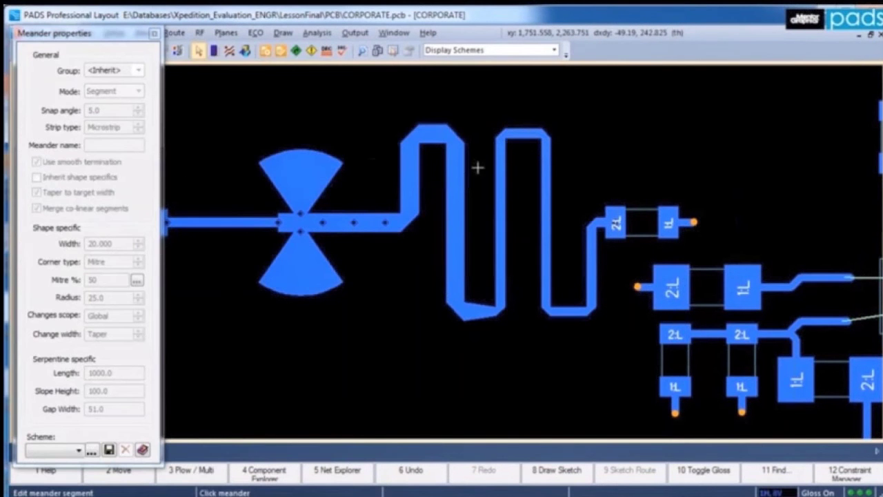
{"action": "left_click", "coordinate": [580, 253]}
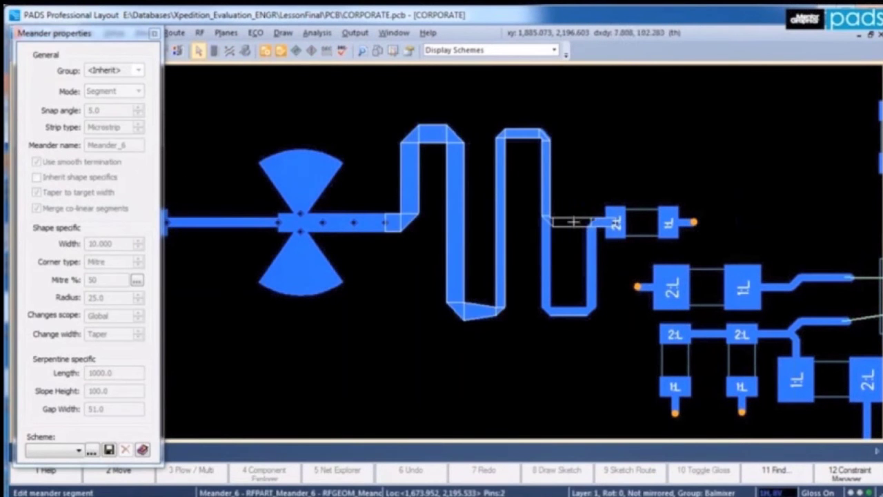
{"action": "left_click_drag", "start_coordinate": [573, 221], "coordinate": [527, 223]}
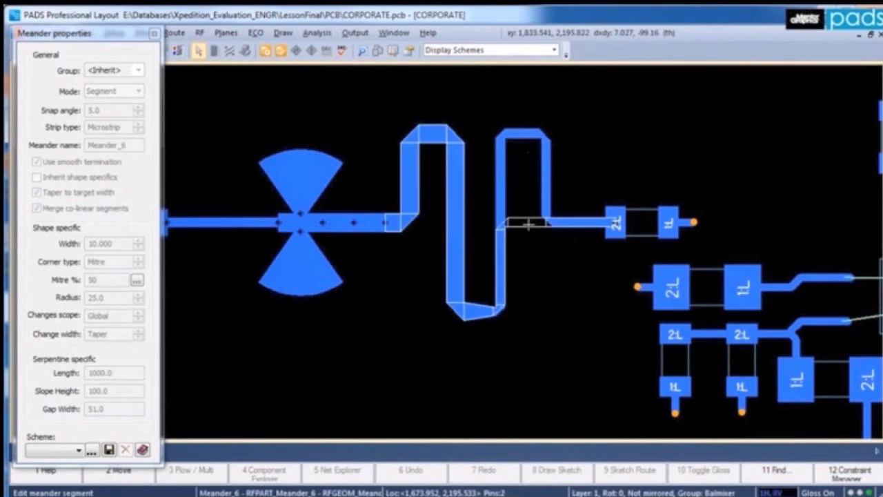
{"action": "left_click", "coordinate": [540, 162]}
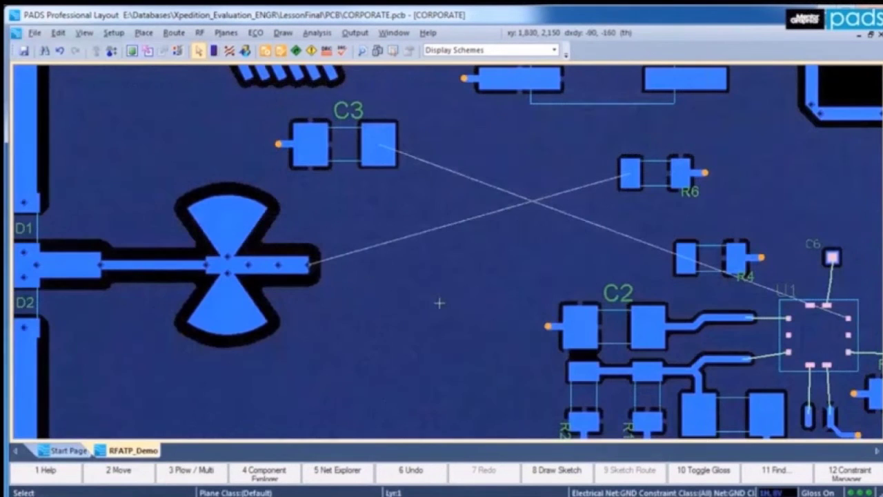
Route a mitred meander of width 20 from the stub's open end to R6's unconnected pad, with one vertical jog
{"action": "right_click", "coordinate": [309, 265]}
{"action": "left_click", "coordinate": [310, 418]}
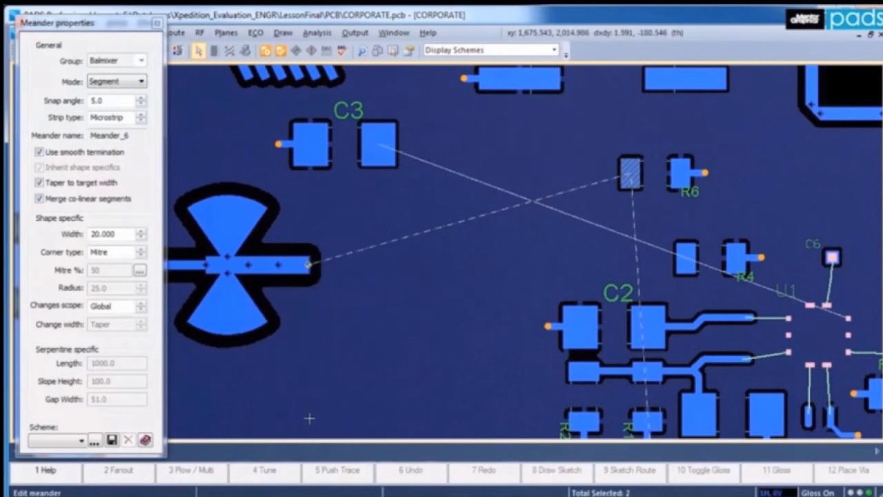
{"action": "left_click", "coordinate": [467, 263]}
{"action": "left_click", "coordinate": [468, 133]}
{"action": "left_click", "coordinate": [628, 169]}
{"action": "right_click", "coordinate": [528, 249]}
{"action": "left_click", "coordinate": [526, 296]}
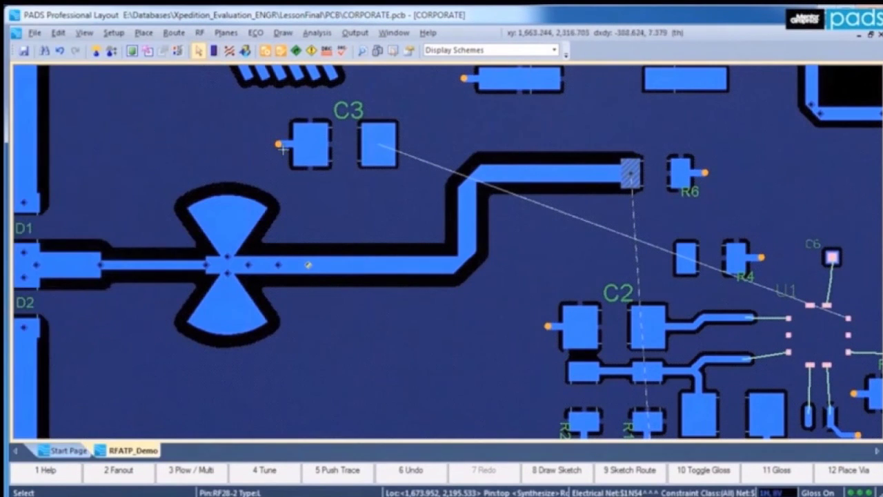
Add a clearance entry with layer relative index 1 to the Balmixer group's RF clearance rules
{"action": "left_click", "coordinate": [199, 32]}
{"action": "left_click", "coordinate": [207, 48]}
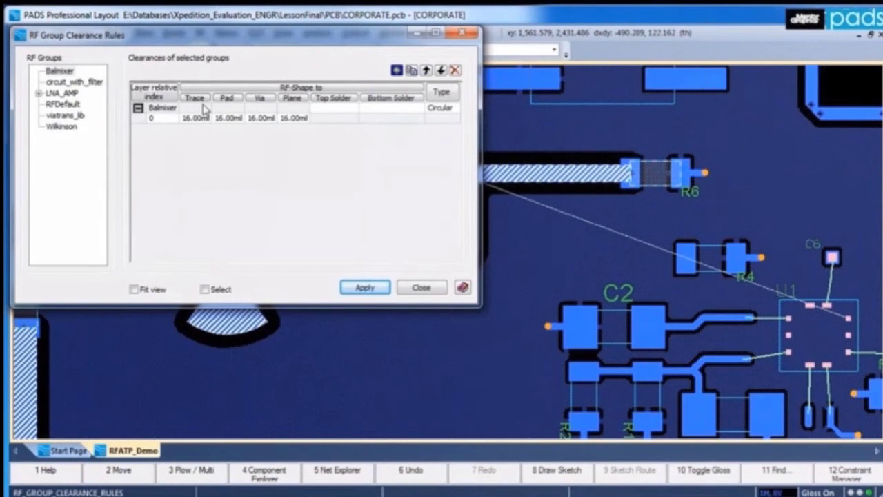
{"action": "left_click", "coordinate": [397, 72]}
{"action": "left_click", "coordinate": [197, 128]}
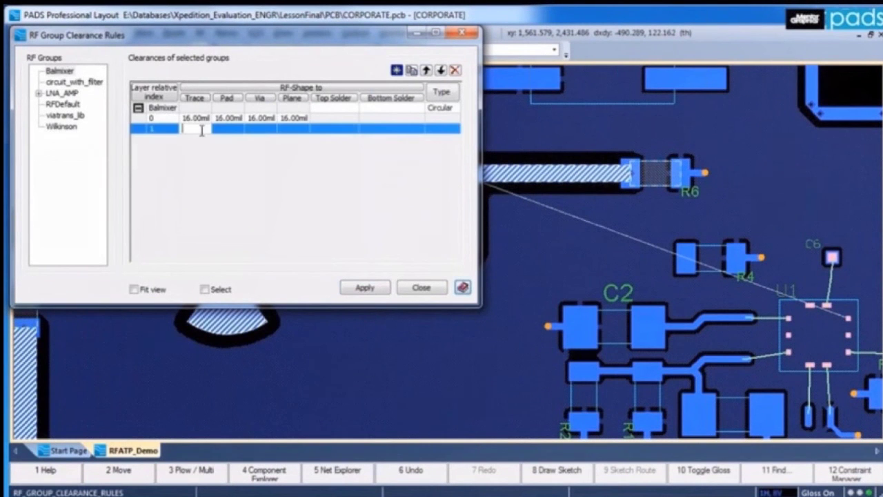
Set Balmixer's index 1 clearances to trace, pad, via and plane to 40mil each, and apply the rules
{"action": "type", "text": "40mil"}
{"action": "key", "text": "Tab"}
{"action": "type", "text": "40mil"}
{"action": "key", "text": "Tab"}
{"action": "type", "text": "40mil"}
{"action": "key", "text": "Tab"}
{"action": "type", "text": "40mil"}
{"action": "key", "text": "Tab"}
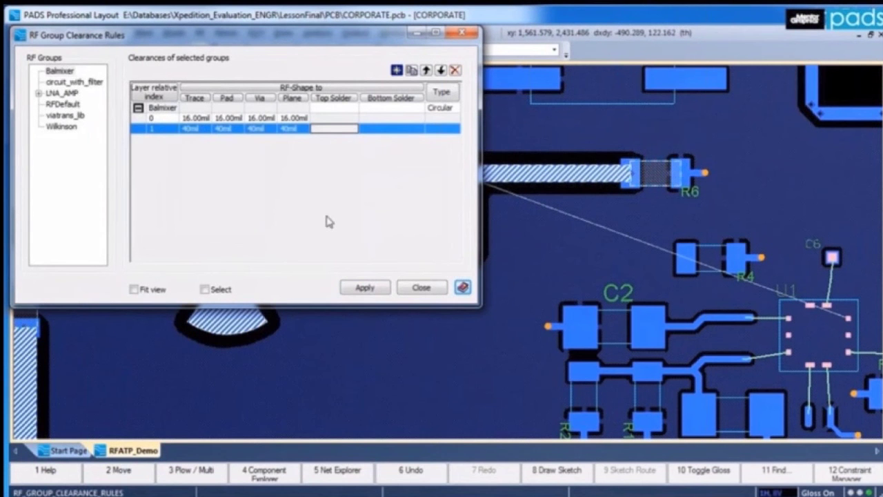
{"action": "left_click", "coordinate": [355, 284]}
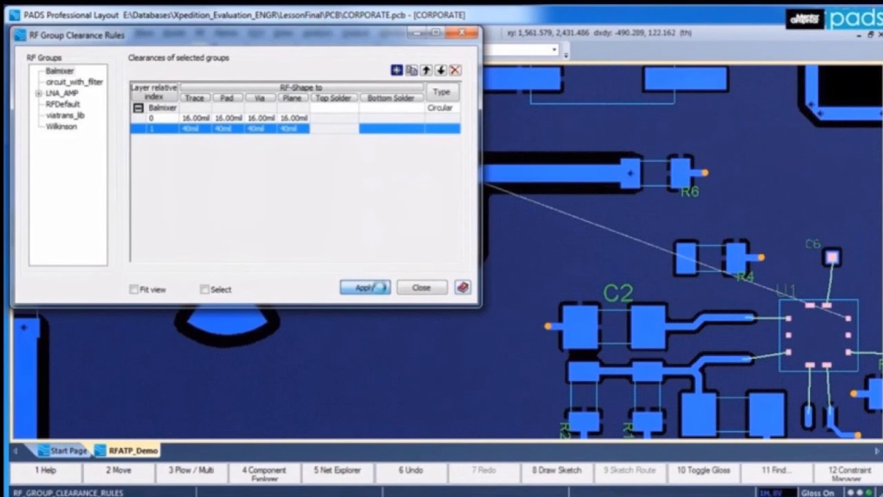
{"action": "left_click", "coordinate": [418, 287]}
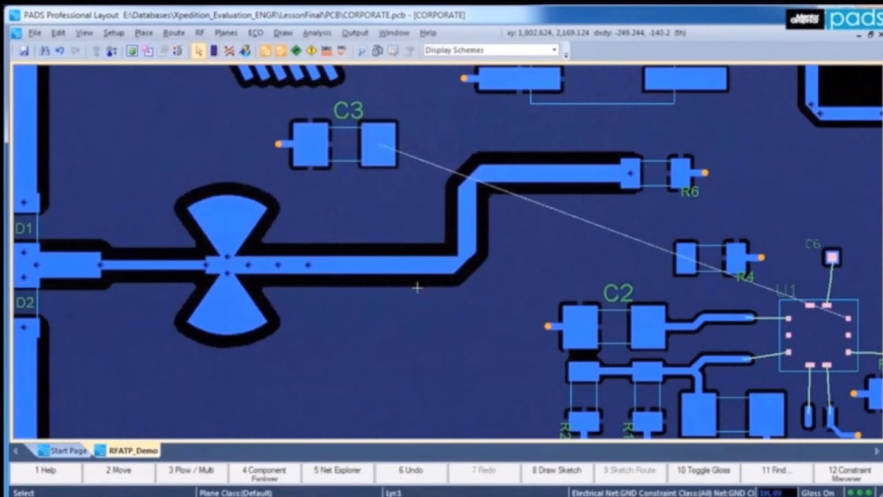
Select the RF shapes between the diodes and R6 and set up contour via stitching for them on net GND
{"action": "left_click_drag", "start_coordinate": [387, 149], "coordinate": [424, 143]}
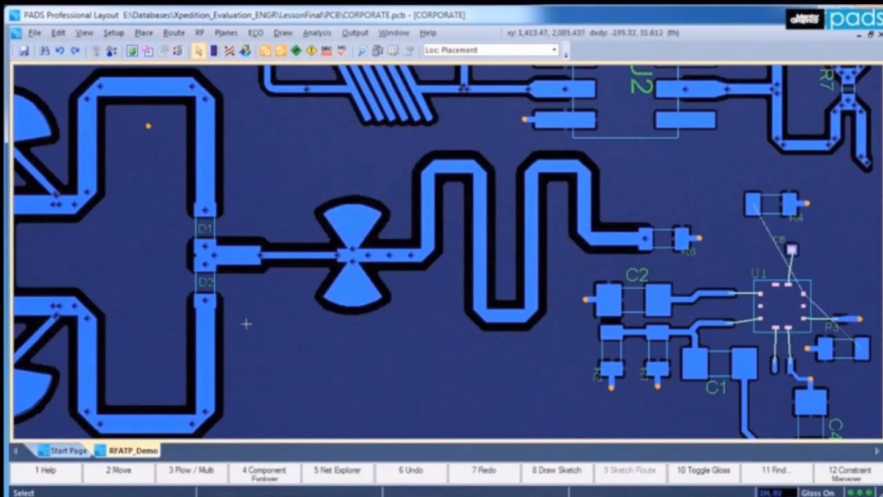
{"action": "left_click_drag", "start_coordinate": [241, 345], "coordinate": [567, 157]}
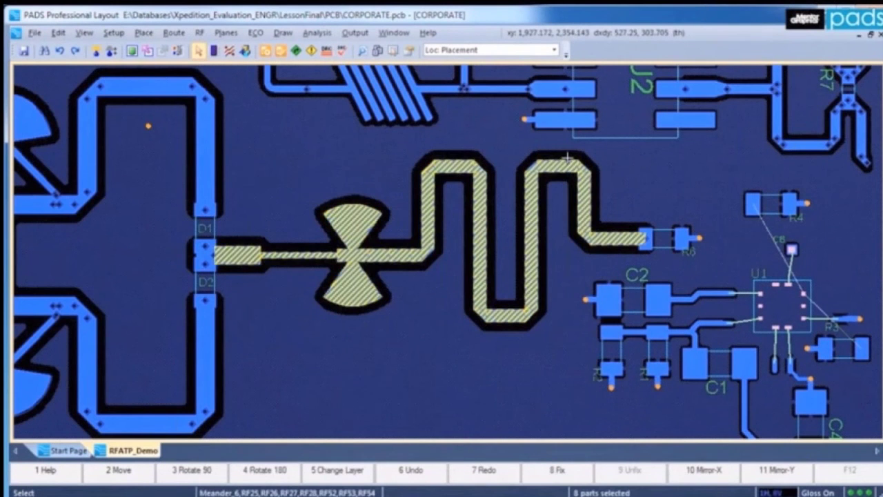
{"action": "left_click", "coordinate": [174, 33]}
{"action": "left_click", "coordinate": [200, 238]}
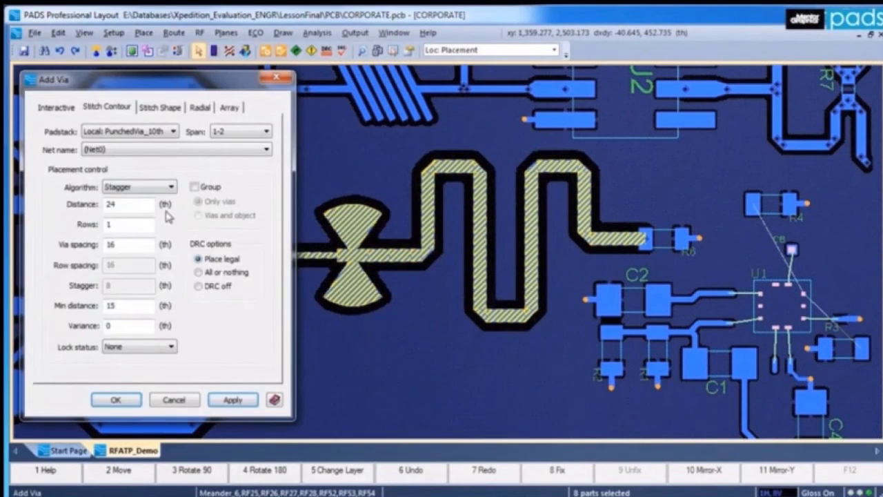
{"action": "left_click", "coordinate": [131, 149]}
{"action": "left_click", "coordinate": [118, 382]}
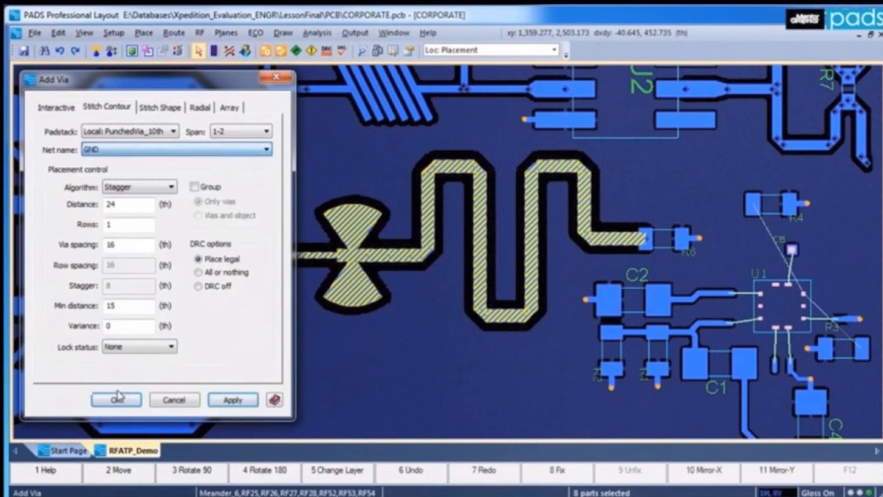
Place two rows of contour stitching vias around the selected shapes, grouped as vias and object, and undo the placement
{"action": "left_click", "coordinate": [128, 226]}
{"action": "key", "text": "BackSpace"}
{"action": "type", "text": "2"}
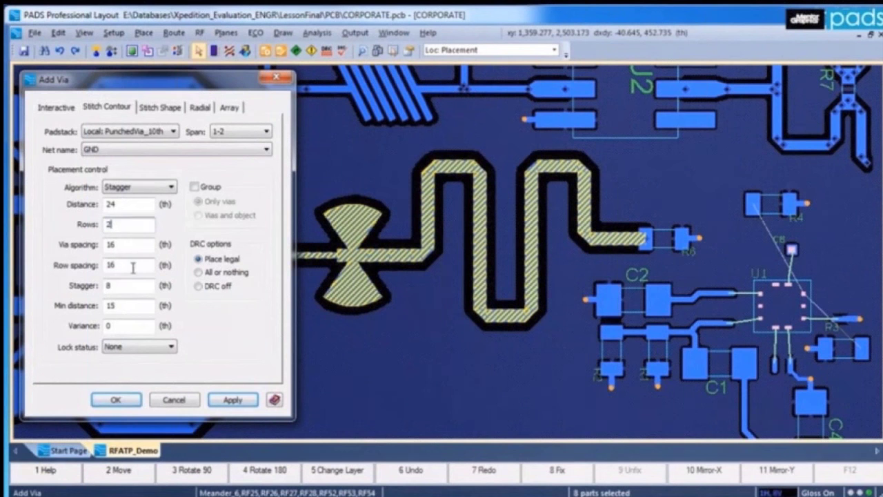
{"action": "left_click", "coordinate": [194, 187]}
{"action": "left_click", "coordinate": [200, 216]}
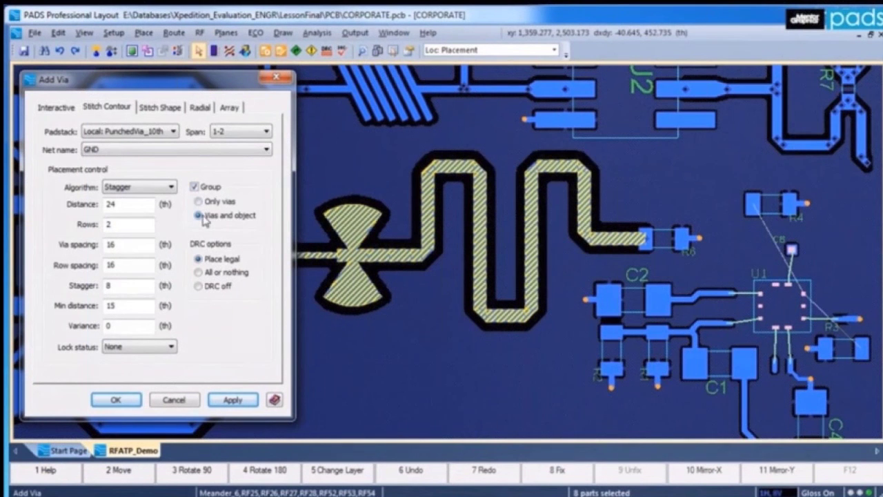
{"action": "left_click", "coordinate": [116, 400]}
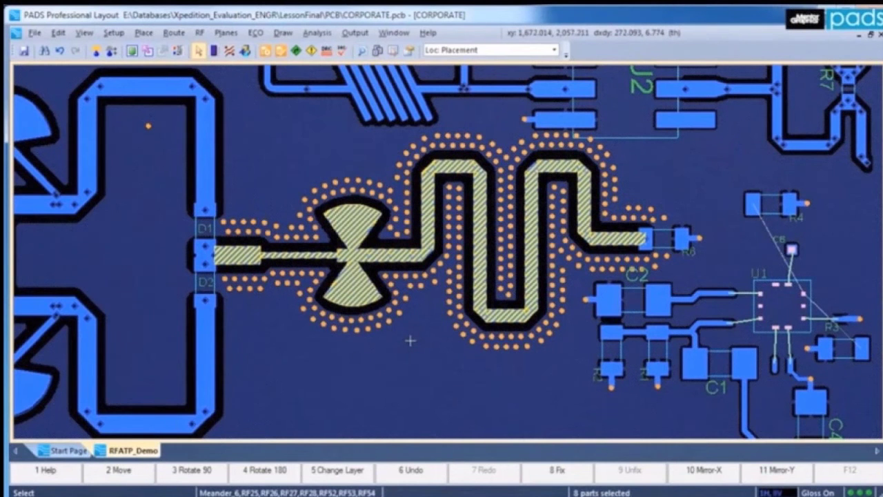
{"action": "left_click", "coordinate": [60, 50]}
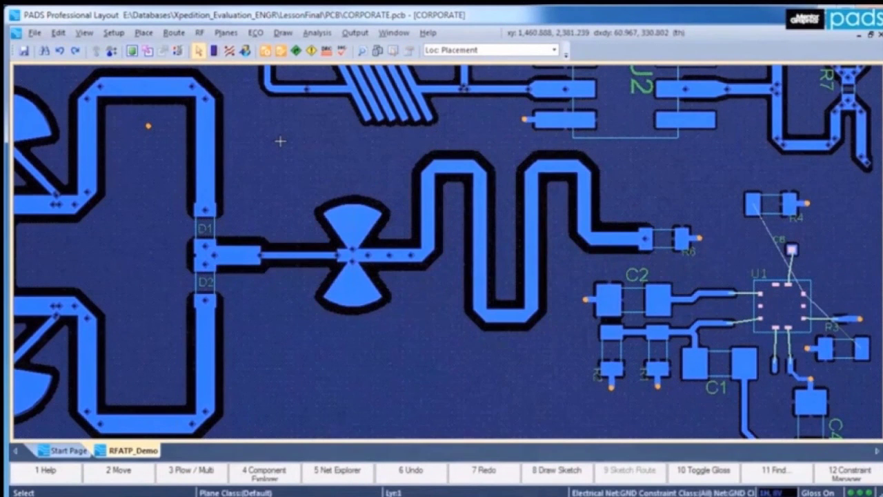
Stitch the GND plane shape with PunchedVia_10th vias at 25 th via and row spacing, placing only legal vias
{"action": "left_click", "coordinate": [173, 33]}
{"action": "left_click", "coordinate": [198, 238]}
{"action": "left_click", "coordinate": [198, 238]}
{"action": "left_click", "coordinate": [160, 107]}
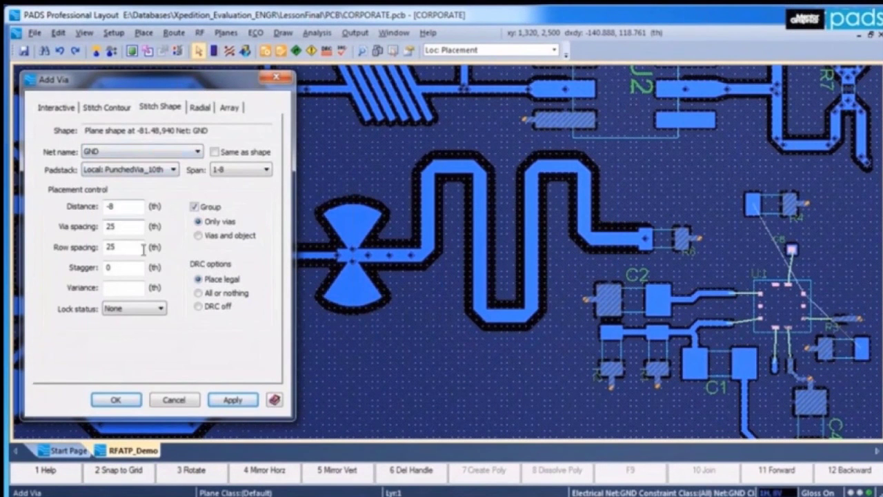
{"action": "left_click", "coordinate": [233, 400]}
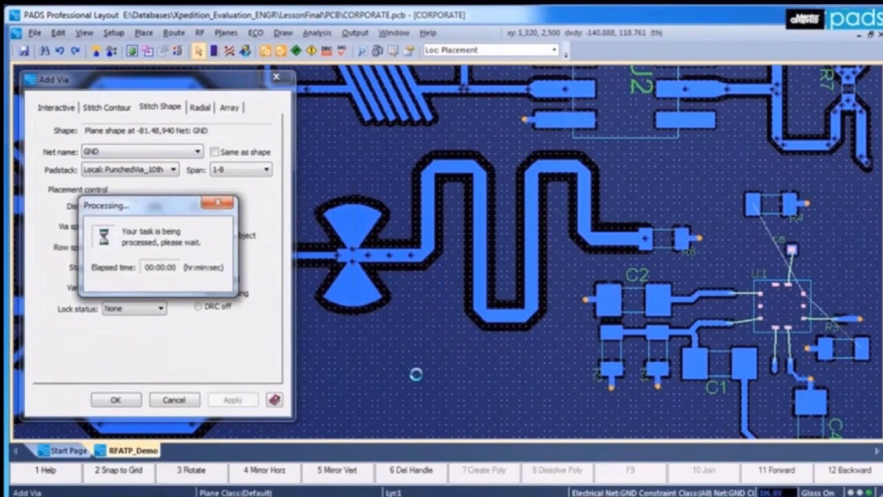
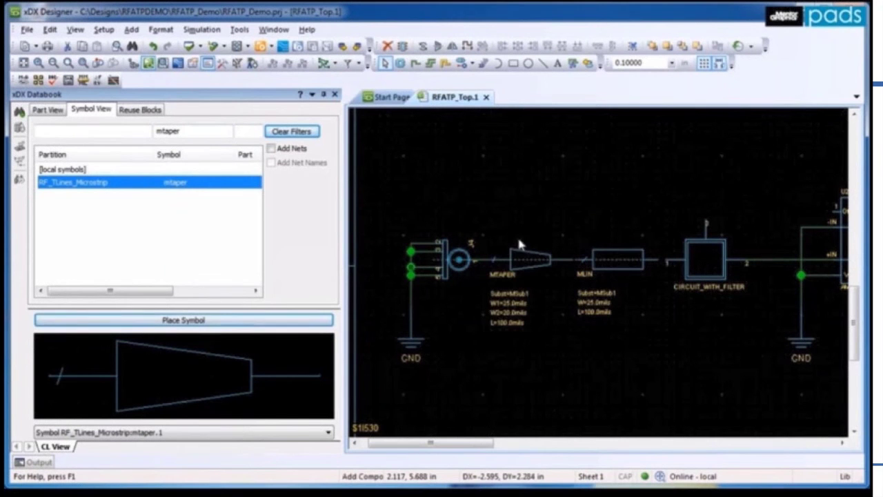
Finish placing the MTAPER symbol on the RFATP_Top schematic in xDX Designer and close the Databook
{"action": "key", "text": "Escape"}
{"action": "left_click", "coordinate": [567, 202]}
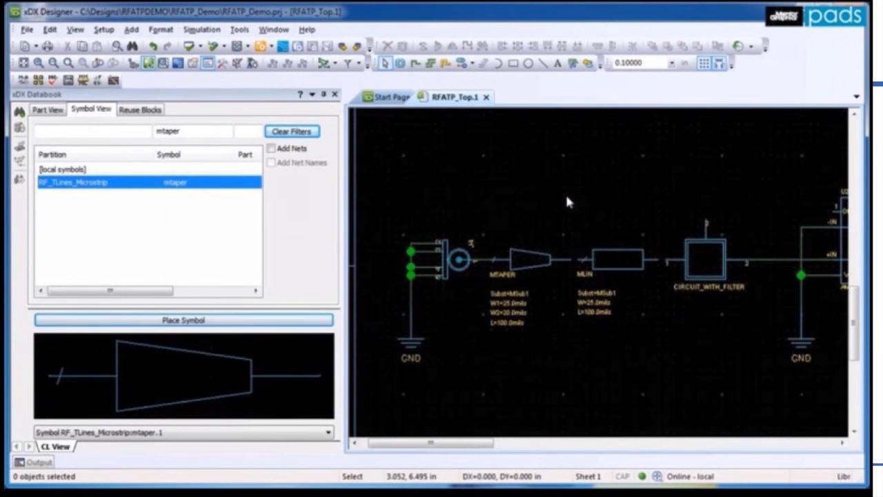
{"action": "right_click_drag", "start_coordinate": [416, 217], "coordinate": [704, 420]}
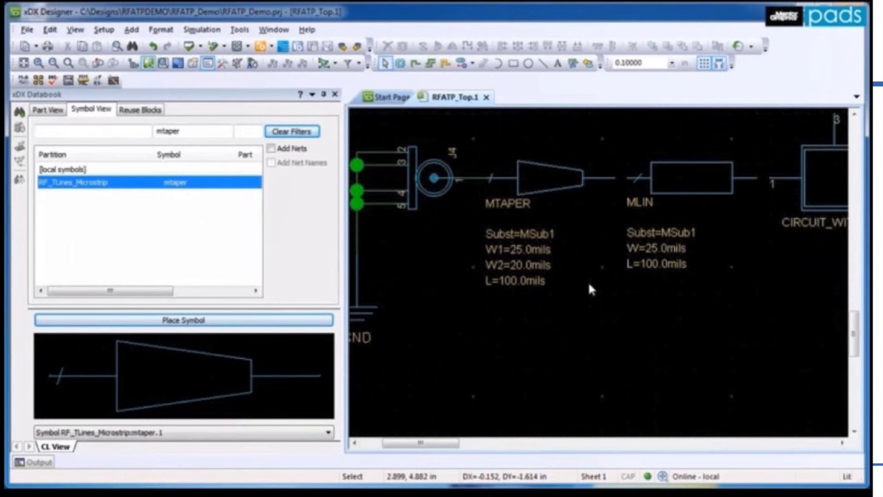
{"action": "left_click", "coordinate": [335, 95]}
Open the underlying schematic of the CIRCUIT_WITH_FILTER block and inspect its microstrip circuit
{"action": "left_click", "coordinate": [667, 192]}
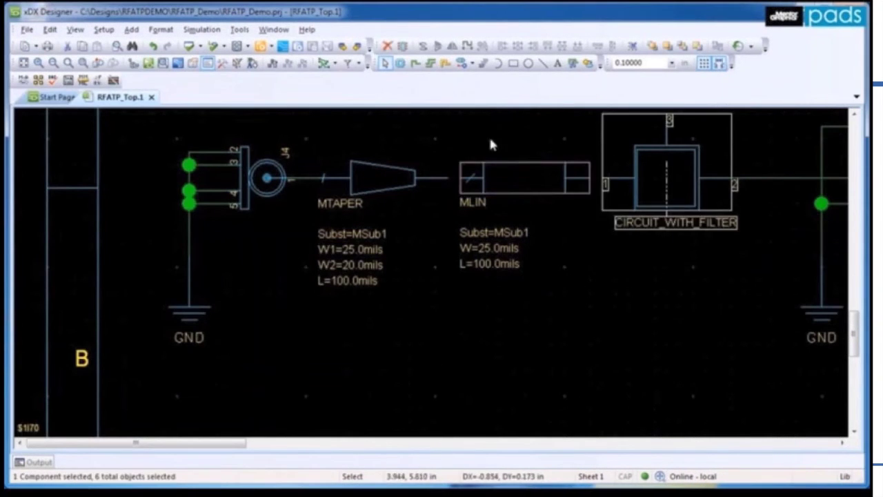
{"action": "left_click", "coordinate": [273, 63]}
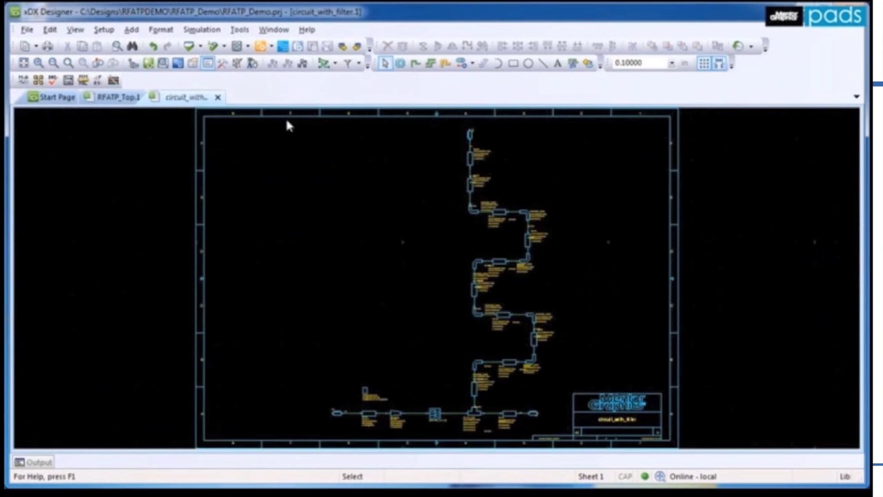
{"action": "right_click_drag", "start_coordinate": [341, 379], "coordinate": [426, 440]}
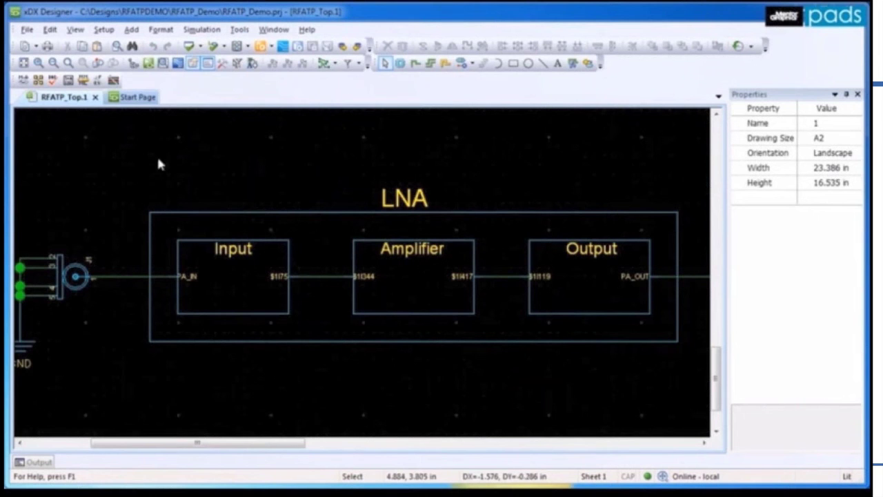
Create three RF subgroups under the LNA group, named Input, Amplifier and Output
{"action": "left_click", "coordinate": [38, 80]}
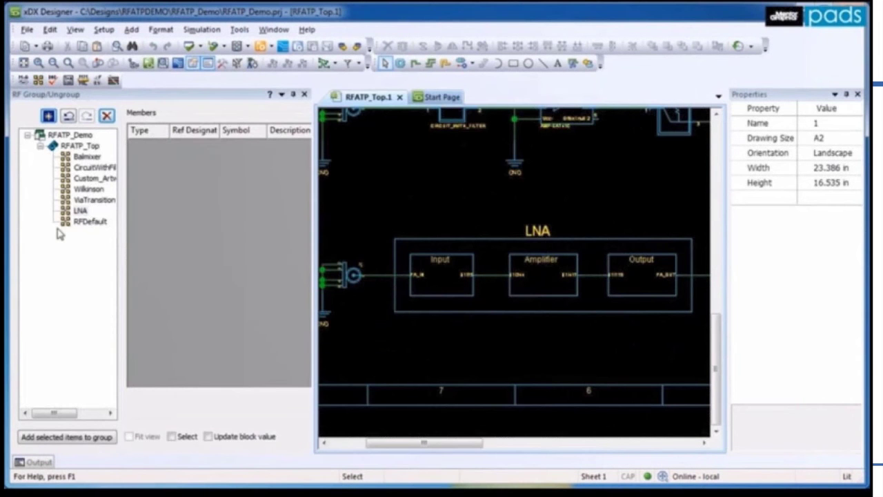
{"action": "left_click", "coordinate": [80, 210]}
{"action": "left_click", "coordinate": [49, 116]}
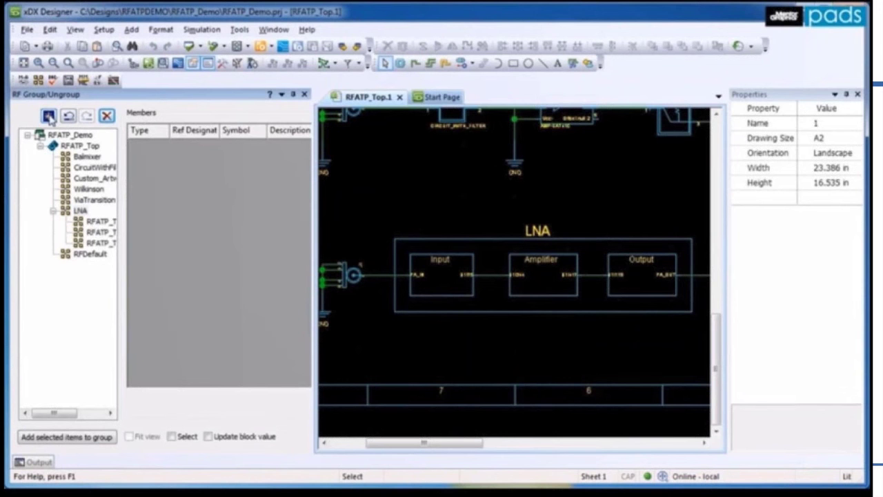
{"action": "type", "text": "Amplifier"}
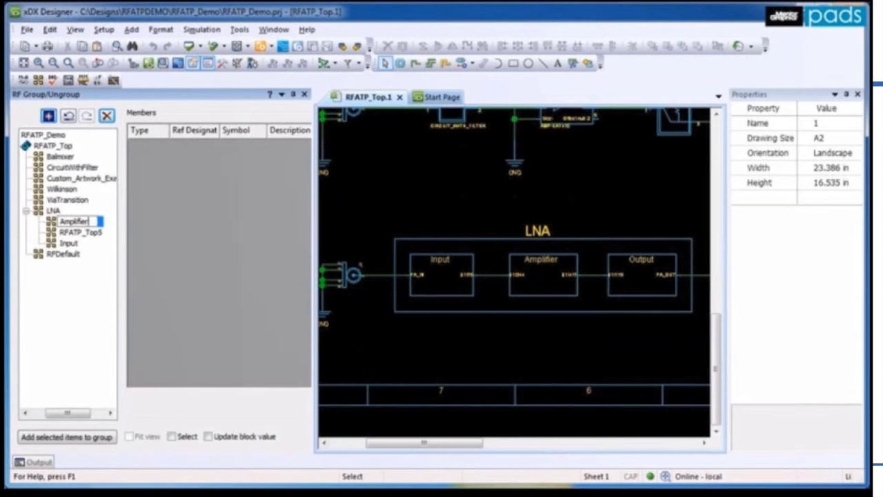
{"action": "key", "text": "Return"}
{"action": "type", "text": "Output"}
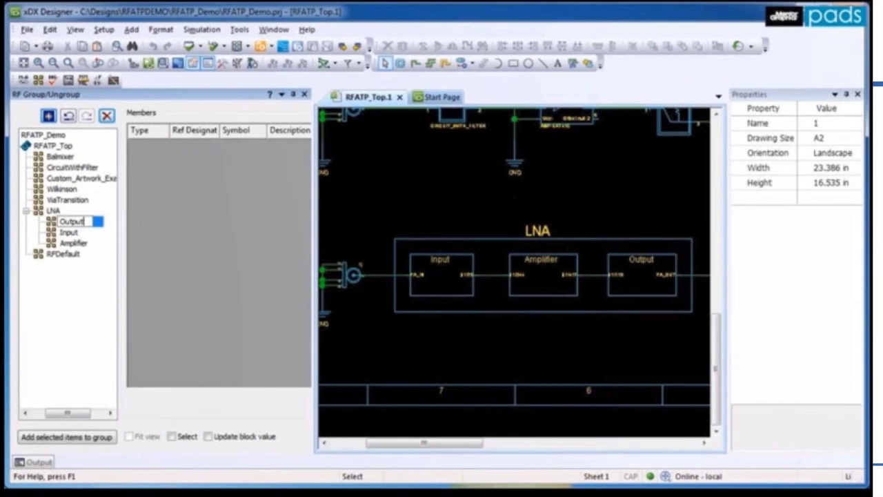
{"action": "key", "text": "Return"}
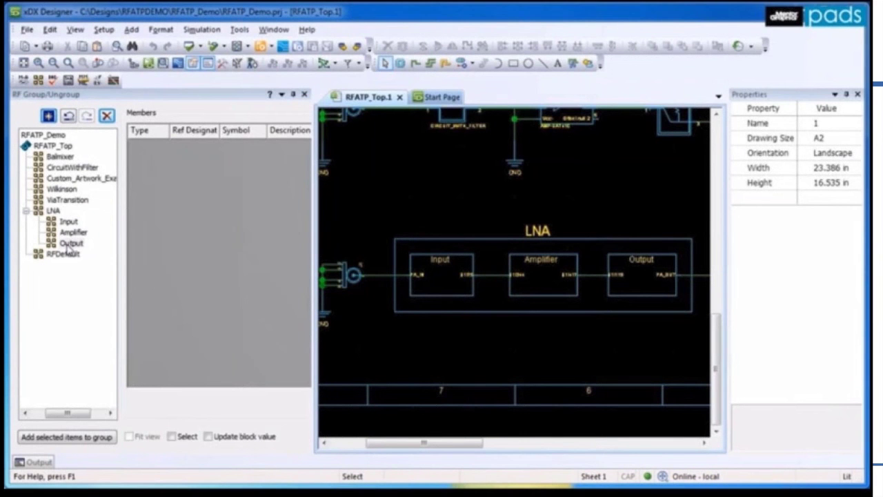
Assign the schematic's Input, Amplifier and Output blocks to their matching LNA subgroups
{"action": "left_click", "coordinate": [69, 221]}
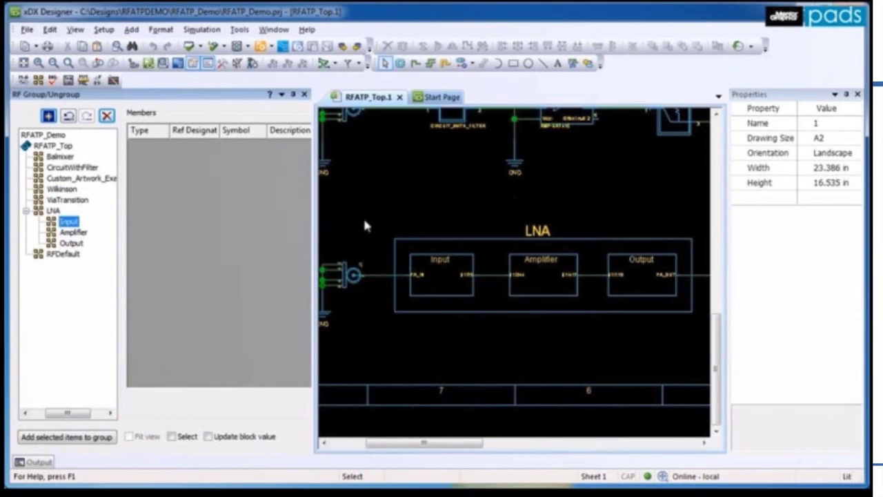
{"action": "left_click", "coordinate": [441, 273]}
{"action": "left_click", "coordinate": [66, 434]}
{"action": "left_click", "coordinate": [543, 276]}
{"action": "left_click", "coordinate": [67, 436]}
{"action": "left_click", "coordinate": [612, 294]}
{"action": "left_click", "coordinate": [69, 438]}
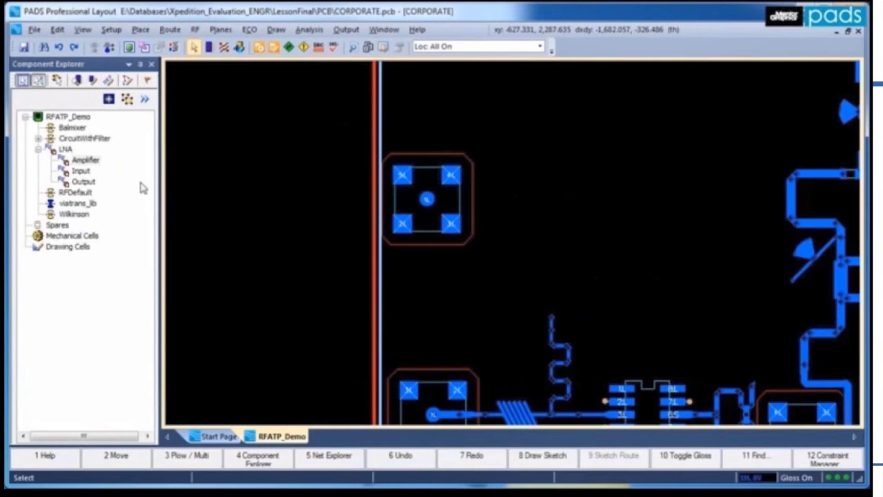
Place the LNA group on the board between the upper connector and the mixer circuit
{"action": "right_click", "coordinate": [66, 149]}
{"action": "left_click", "coordinate": [76, 204]}
{"action": "left_click", "coordinate": [570, 193]}
Place the LNA subgroups sequentially in a row beside the upper connector, ordered Input, Amplifier, Output
{"action": "right_click", "coordinate": [606, 165]}
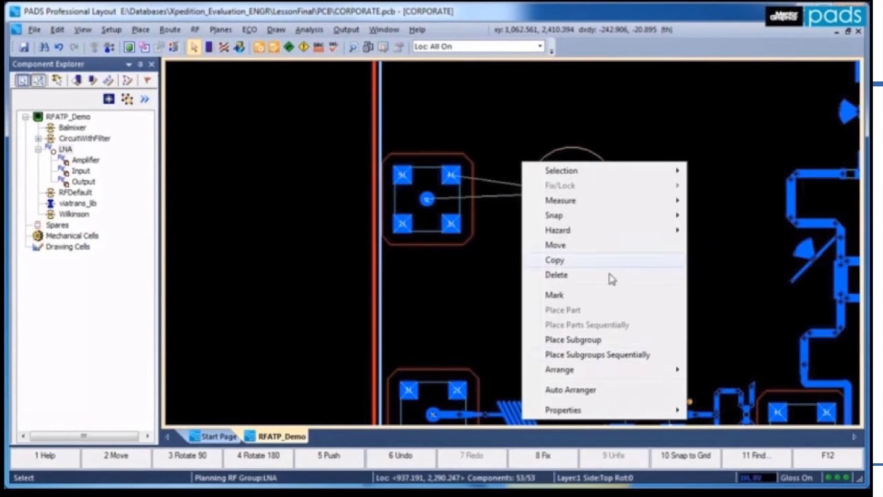
{"action": "left_click", "coordinate": [598, 354]}
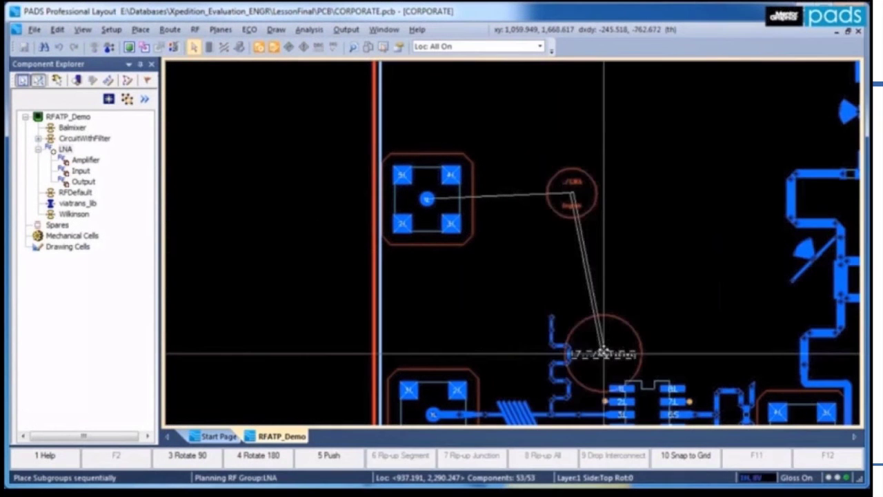
{"action": "left_click", "coordinate": [598, 196]}
{"action": "left_click", "coordinate": [521, 196]}
{"action": "left_click", "coordinate": [708, 194]}
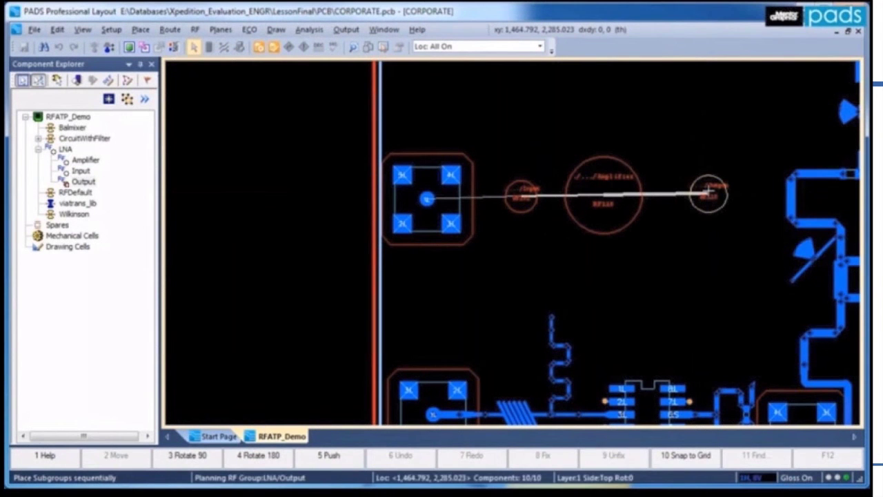
Arrange all levels of the Output subgroup and place its circuit beside the Amplifier group, on the far side from the connector
{"action": "left_click", "coordinate": [710, 183]}
{"action": "right_click", "coordinate": [715, 180]}
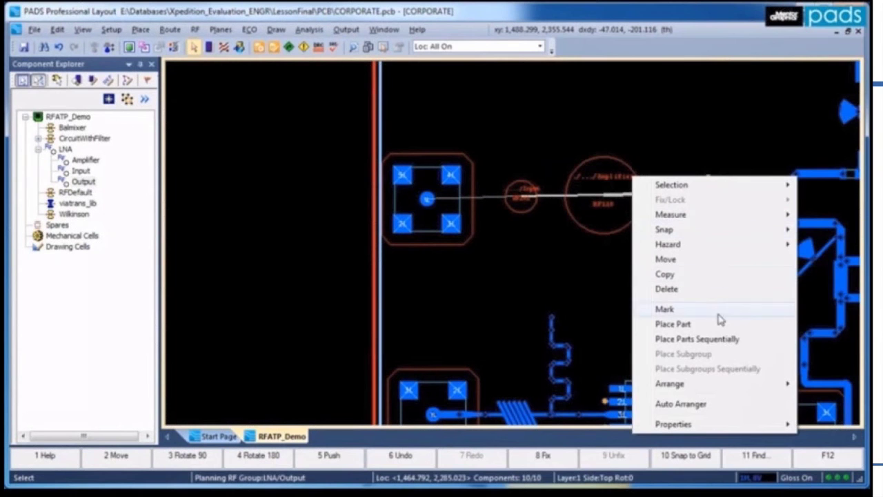
{"action": "mouse_move", "coordinate": [739, 385]}
{"action": "left_click", "coordinate": [821, 384]}
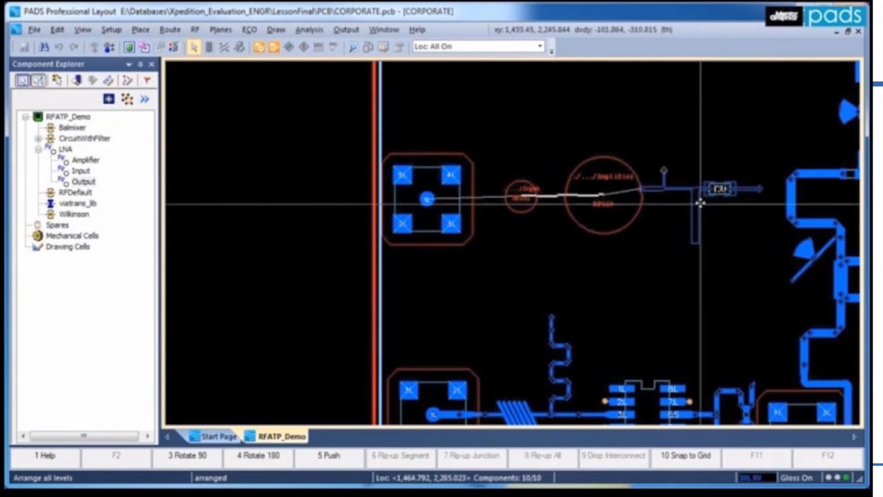
{"action": "left_click", "coordinate": [711, 205]}
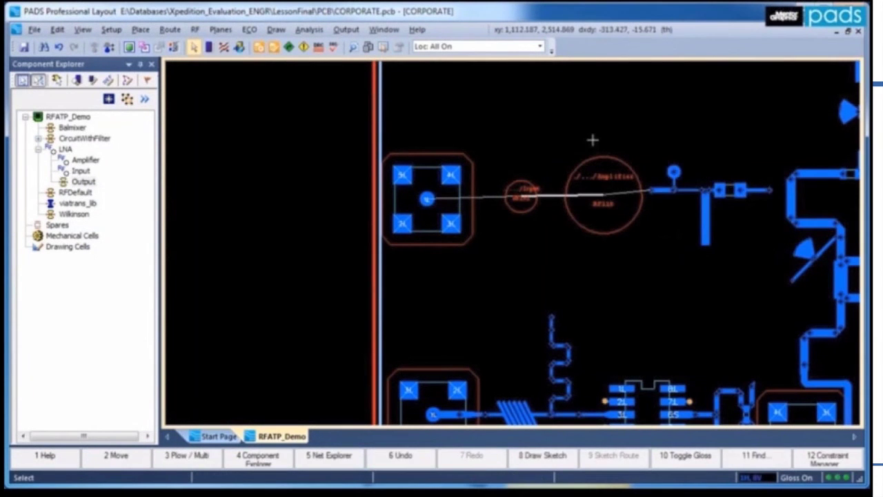
Arrange all levels of the Input subgroup and place its circuit between the connector and the Amplifier group
{"action": "right_click", "coordinate": [433, 175]}
{"action": "mouse_move", "coordinate": [587, 387]}
{"action": "left_click", "coordinate": [642, 387]}
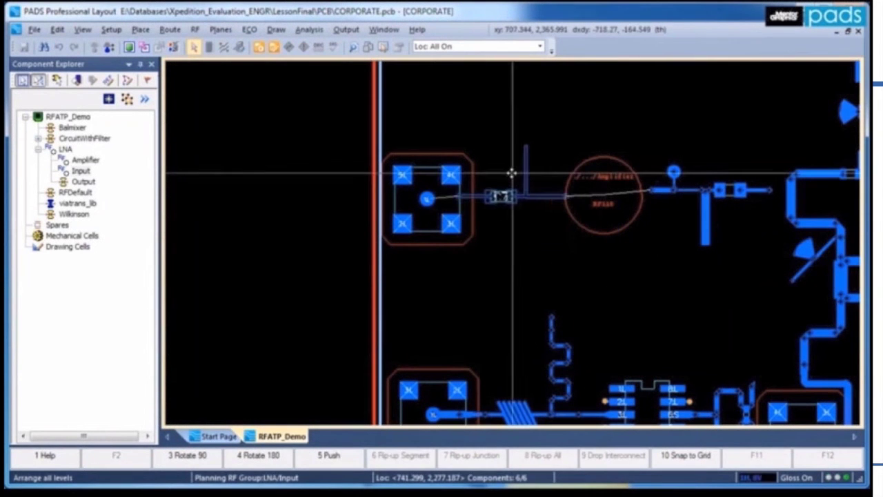
{"action": "left_click", "coordinate": [497, 144]}
{"action": "left_click", "coordinate": [617, 159]}
{"action": "mouse_move", "coordinate": [618, 159]}
{"action": "left_mouse_down"}
{"action": "mouse_move", "coordinate": [623, 134]}
{"action": "mouse_move", "coordinate": [615, 128]}
{"action": "mouse_move", "coordinate": [622, 189]}
{"action": "mouse_move", "coordinate": [622, 163]}
{"action": "left_mouse_up"}
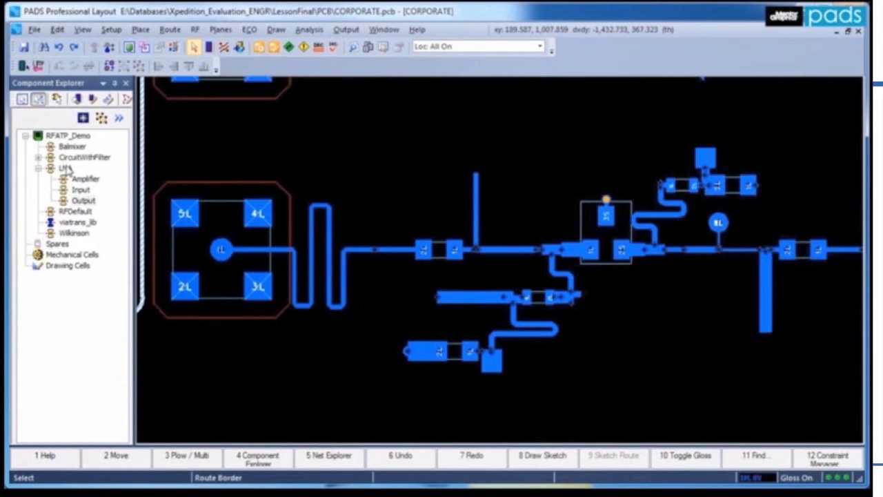
Highlight the whole LNA group and its Input and Amplifier subgroups in the layout to examine which parts they contain
{"action": "left_click", "coordinate": [66, 169]}
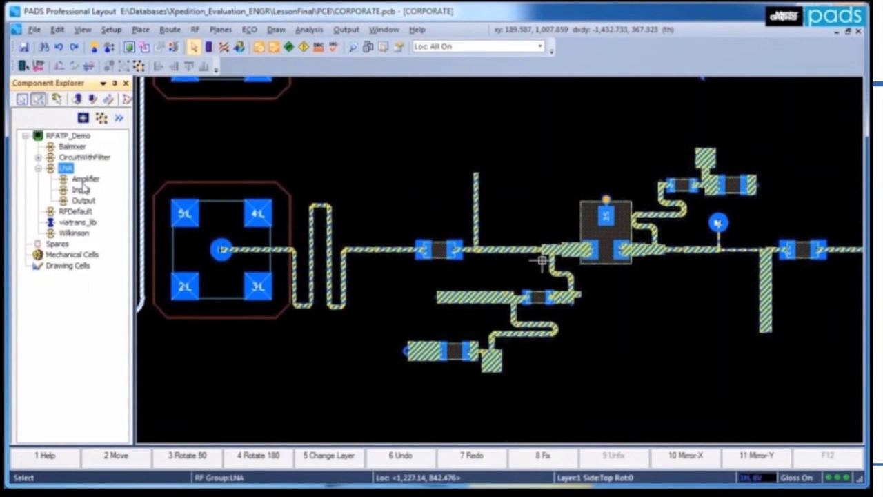
{"action": "left_click", "coordinate": [80, 191]}
{"action": "left_click", "coordinate": [82, 183]}
Move the LNA group's Output subgroup as one unit to a spot below the amplifier circuit
{"action": "left_click", "coordinate": [83, 201]}
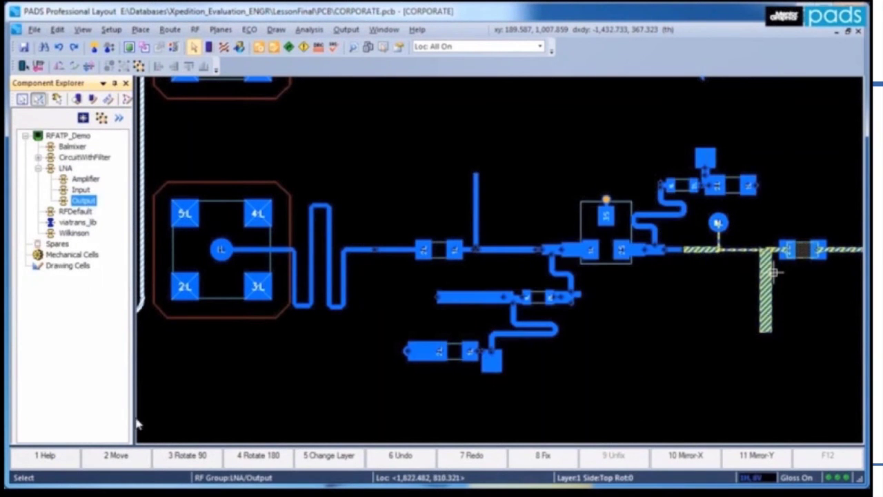
{"action": "left_click", "coordinate": [117, 459]}
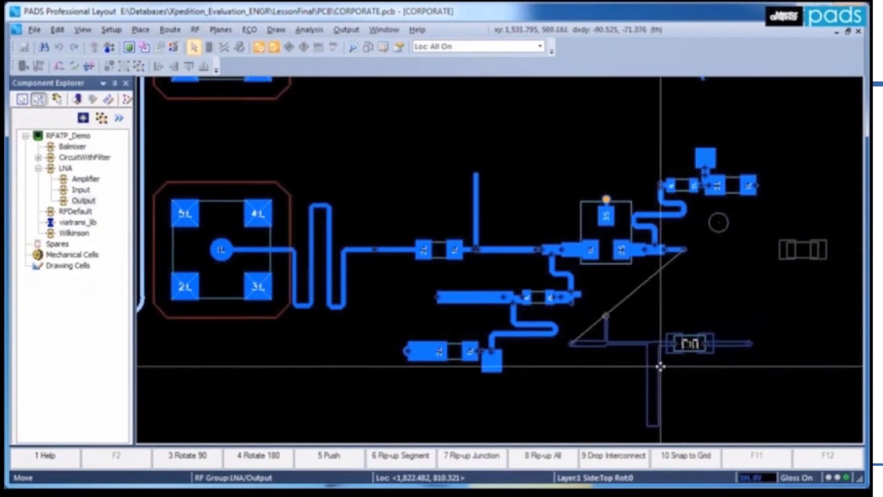
{"action": "left_click", "coordinate": [725, 360]}
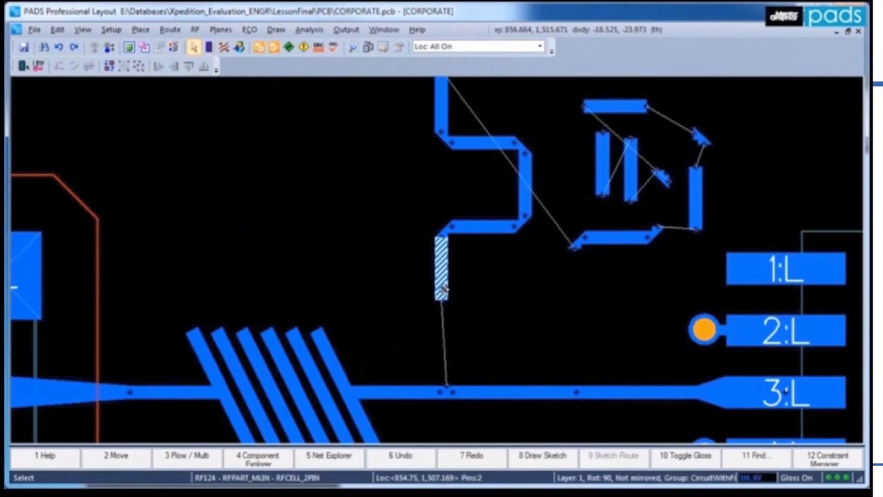
Move the lowest meander segment onto the horizontal microstrip line's junction and rejoin the bends and lines above it
{"action": "left_click_drag", "start_coordinate": [443, 290], "coordinate": [450, 378]}
{"action": "mouse_move", "coordinate": [442, 236]}
{"action": "left_mouse_down"}
{"action": "mouse_move", "coordinate": [443, 310]}
{"action": "mouse_move", "coordinate": [447, 321]}
{"action": "mouse_move", "coordinate": [470, 314]}
{"action": "left_mouse_up"}
{"action": "left_click", "coordinate": [523, 311]}
{"action": "scroll", "coordinate": [440, 258], "scroll_direction": "up", "scroll_amount": 1}
{"action": "left_click_drag", "start_coordinate": [425, 150], "coordinate": [495, 208]}
{"action": "mouse_move", "coordinate": [481, 177]}
{"action": "left_mouse_down"}
{"action": "mouse_move", "coordinate": [529, 213]}
{"action": "mouse_move", "coordinate": [491, 213]}
{"action": "mouse_move", "coordinate": [519, 331]}
{"action": "mouse_move", "coordinate": [528, 337]}
{"action": "left_mouse_up"}
{"action": "left_click", "coordinate": [547, 195]}
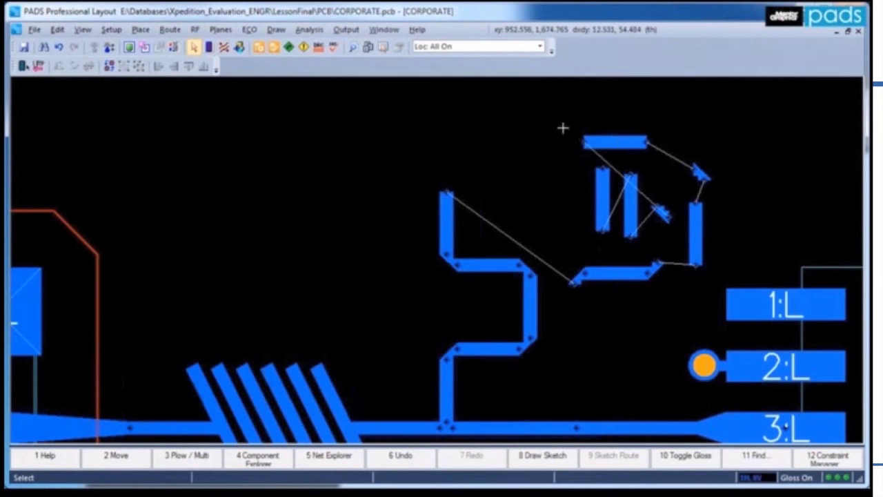
Auto-arrange the nine loose meander parts, using the meander's uppermost vertical line as the seed
{"action": "left_click_drag", "start_coordinate": [564, 129], "coordinate": [697, 284]}
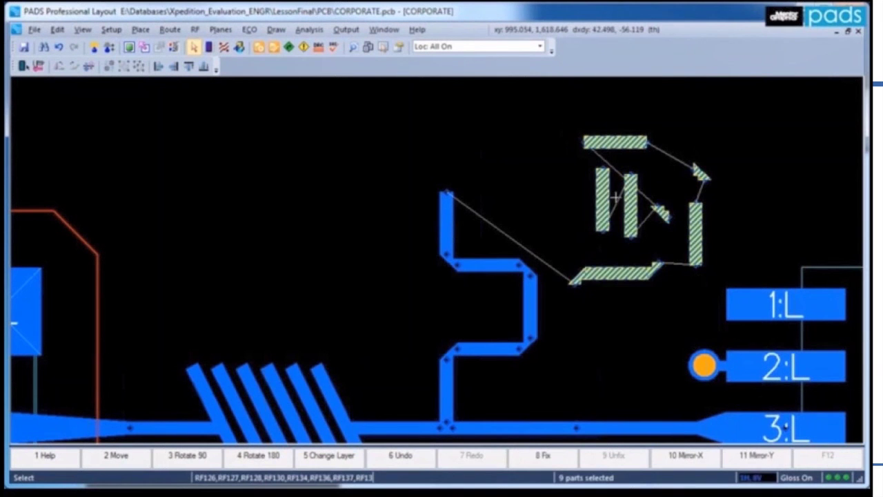
{"action": "right_click", "coordinate": [602, 198]}
{"action": "left_click", "coordinate": [567, 430]}
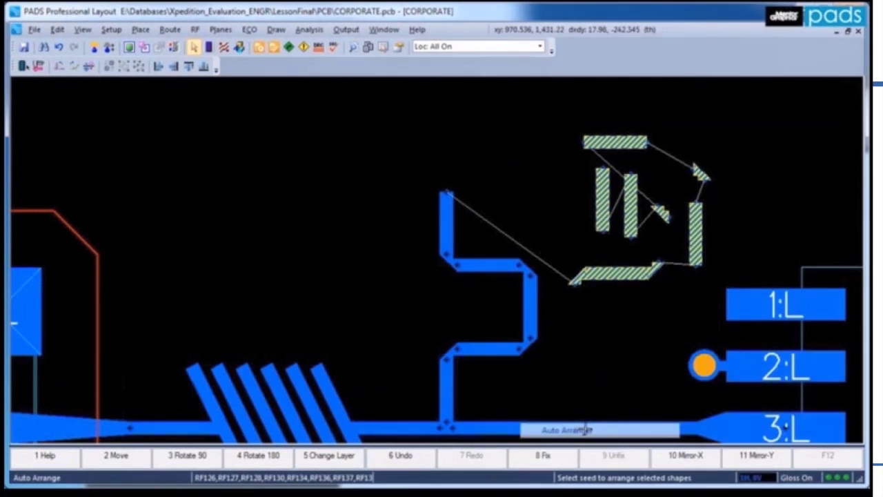
{"action": "left_click", "coordinate": [447, 202]}
{"action": "left_click", "coordinate": [530, 207]}
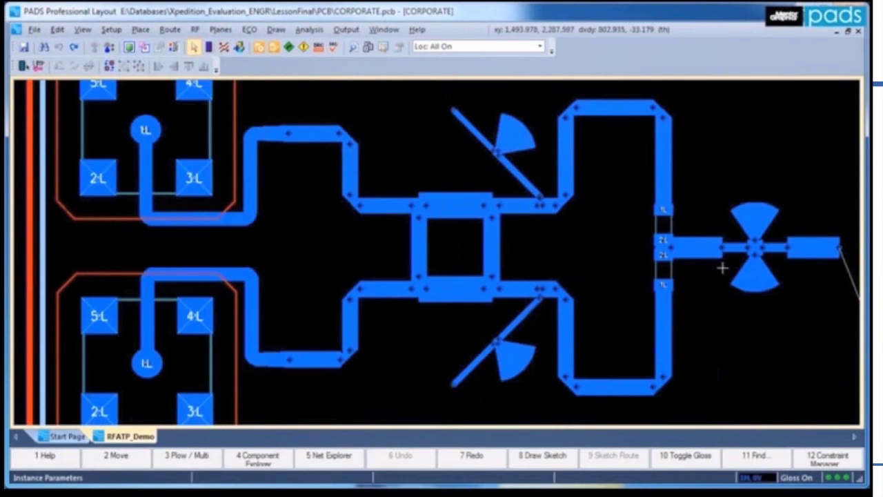
Set the width W of the wide microstrip line at the Balmixer's open output end to 25 mils
{"action": "left_click", "coordinate": [802, 250]}
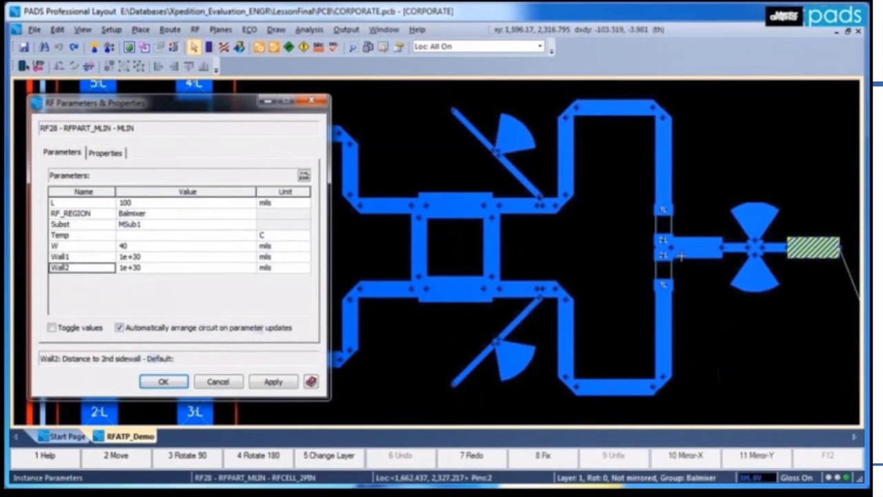
{"action": "left_click", "coordinate": [186, 247]}
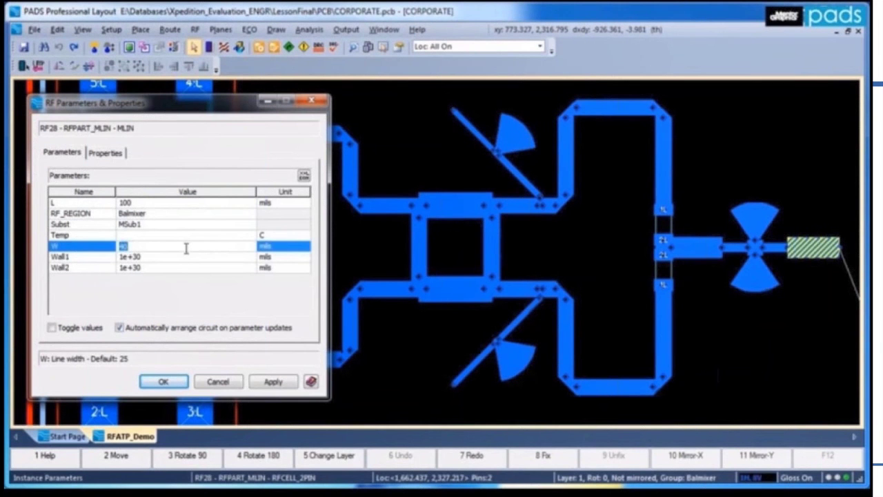
{"action": "type", "text": "25"}
{"action": "left_click", "coordinate": [272, 381]}
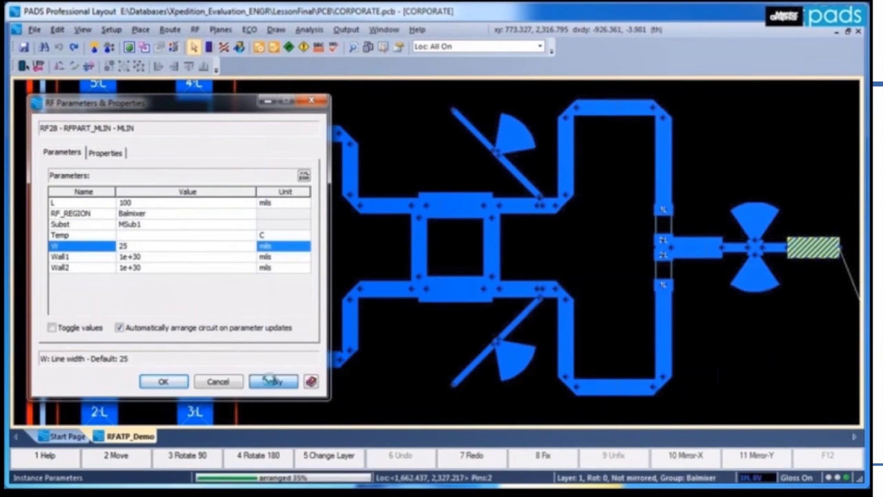
Add the wide line before the radial stubs to the selection and set both lines to W 25 and L 50 mils
{"action": "left_click", "coordinate": [697, 247], "text": "ctrl"}
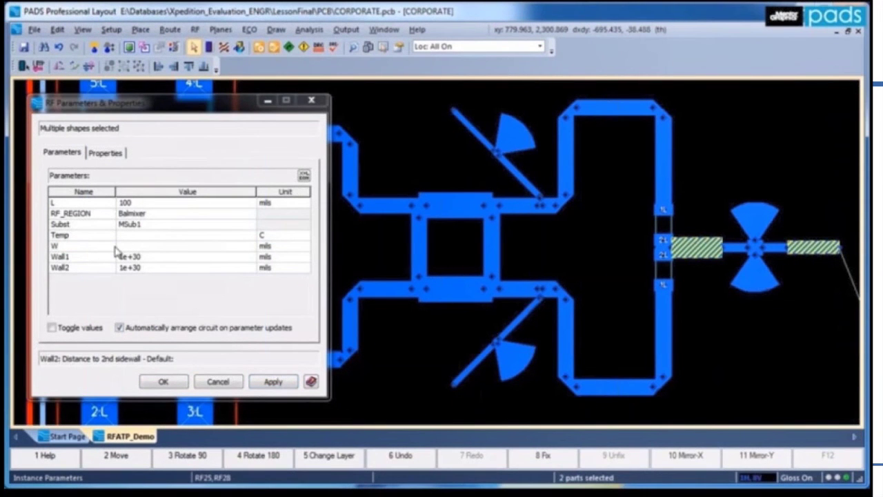
{"action": "left_click", "coordinate": [143, 247]}
{"action": "left_click", "coordinate": [138, 205]}
{"action": "type", "text": "50"}
{"action": "left_click", "coordinate": [274, 383]}
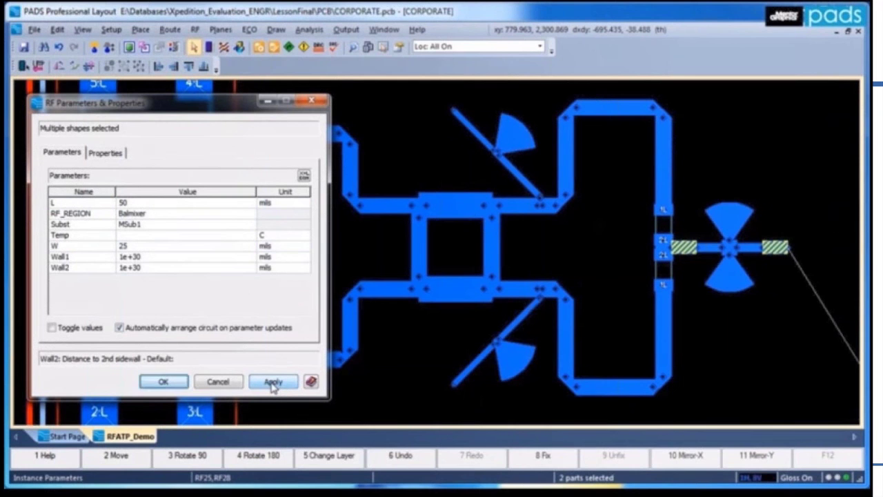
Set the width W of the two selected microstrip lines to 10 mils
{"action": "key", "text": "BackSpace"}
{"action": "key", "text": "BackSpace"}
{"action": "type", "text": "10"}
{"action": "left_click", "coordinate": [274, 383]}
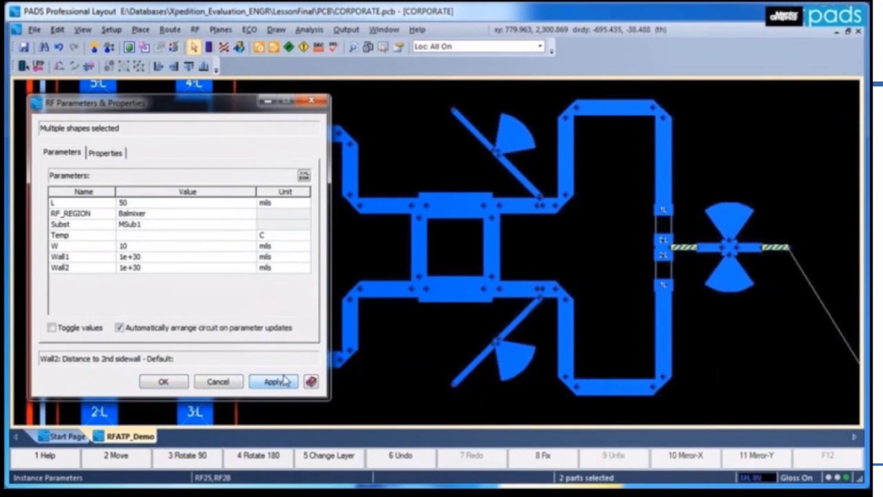
Add the two short lines beside the radial stubs to the selection and set all four widths to the variable w1
{"action": "left_click", "coordinate": [169, 247]}
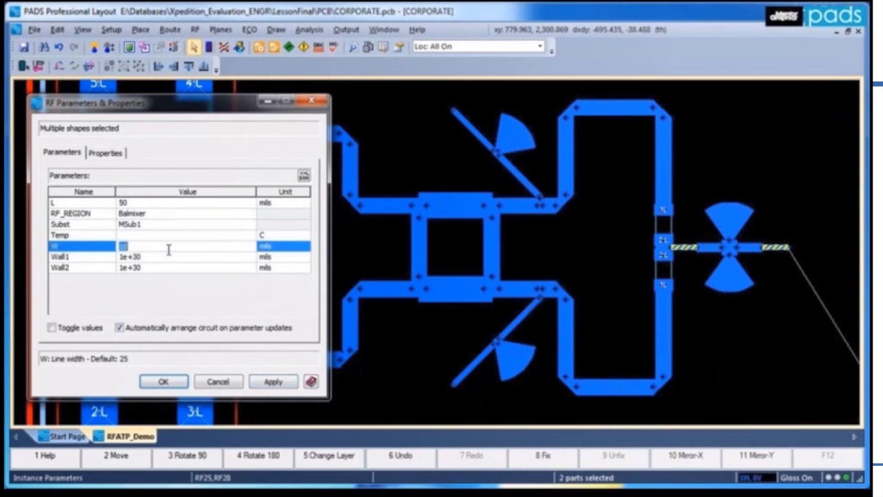
{"action": "left_click", "coordinate": [718, 249], "text": "ctrl"}
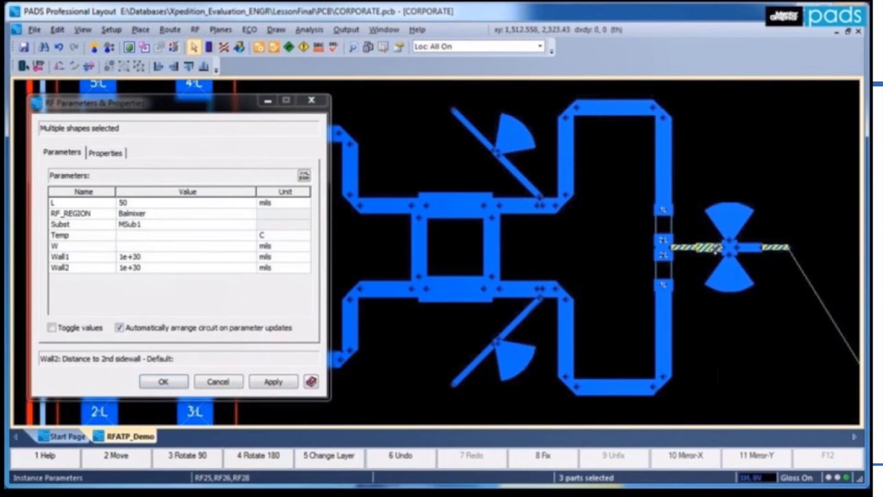
{"action": "left_click", "coordinate": [763, 247], "text": "ctrl"}
{"action": "left_click", "coordinate": [145, 247]}
{"action": "type", "text": "w1"}
{"action": "left_click", "coordinate": [272, 381]}
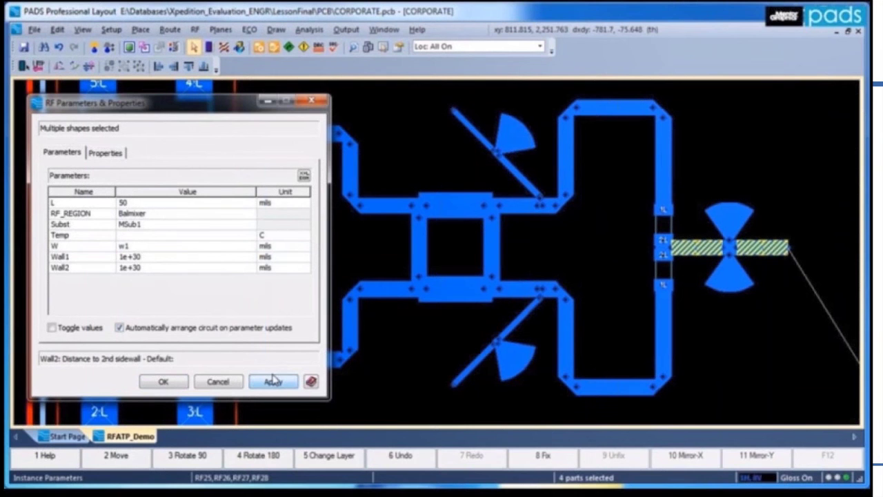
{"action": "left_click", "coordinate": [311, 100]}
Open the Balmixer group's variables and equations and add a variable named MyNewVariable
{"action": "left_click", "coordinate": [140, 30]}
{"action": "left_click", "coordinate": [166, 69]}
{"action": "right_click", "coordinate": [73, 149]}
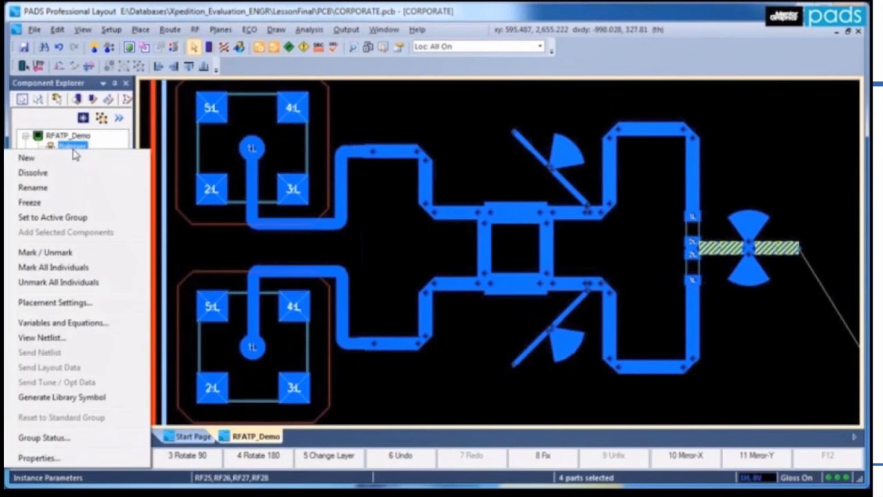
{"action": "left_click", "coordinate": [69, 324]}
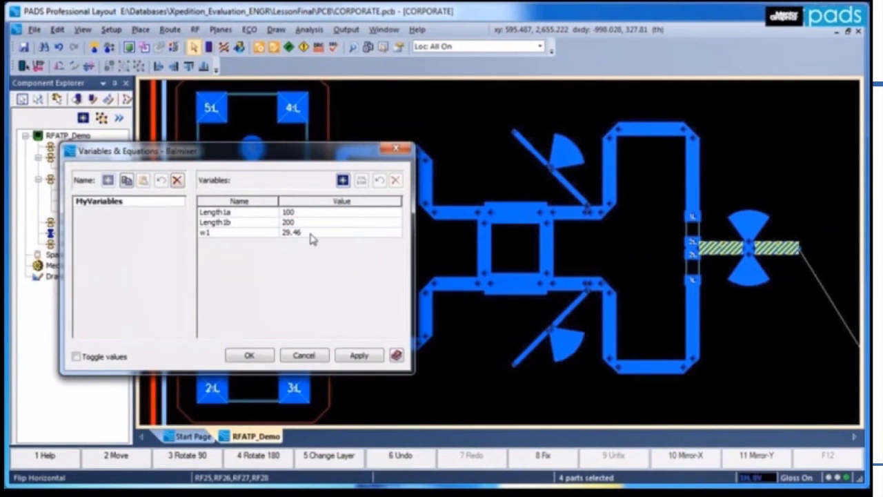
{"action": "left_click", "coordinate": [343, 179]}
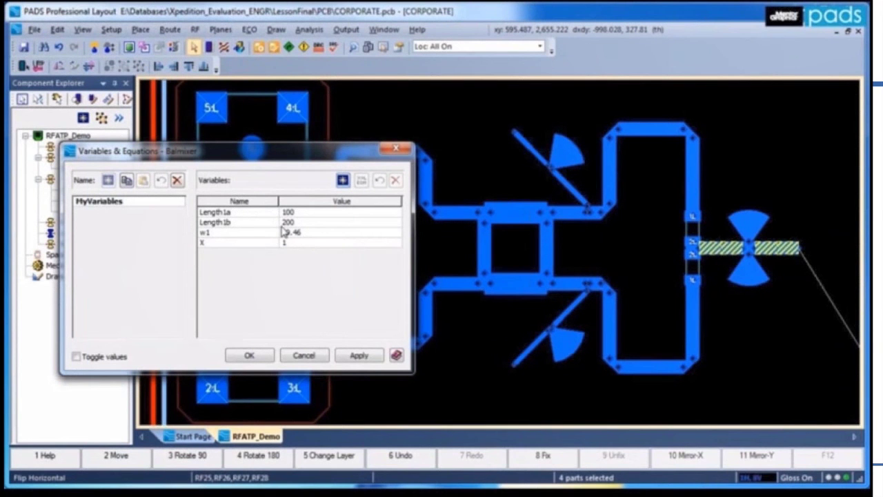
{"action": "type", "text": "MyNewVariable"}
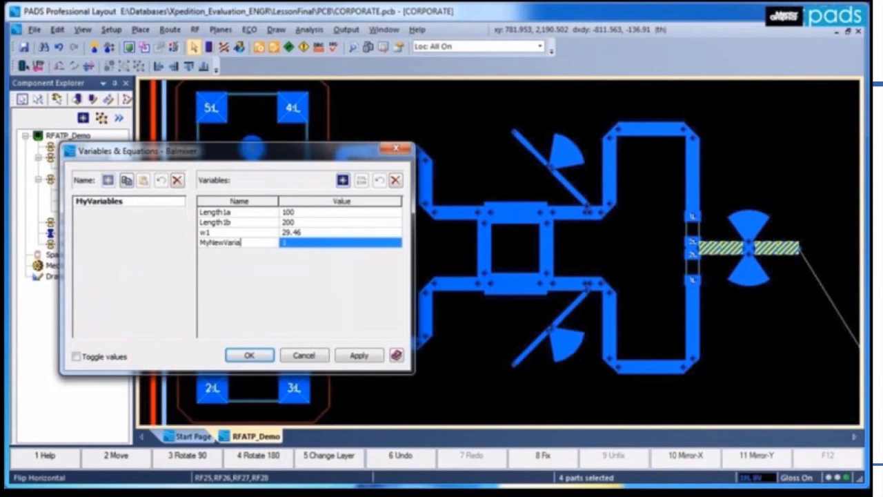
Define MyNewVariable with the equation (Length1a+Length1b)/2
{"action": "left_click", "coordinate": [337, 238]}
{"action": "left_click", "coordinate": [361, 179]}
{"action": "left_click", "coordinate": [481, 243]}
{"action": "left_click", "coordinate": [407, 258]}
{"action": "left_click", "coordinate": [296, 258]}
{"action": "type", "text": "+"}
{"action": "left_click", "coordinate": [474, 251]}
{"action": "left_click", "coordinate": [407, 258]}
{"action": "type", "text": "/2"}
{"action": "left_click", "coordinate": [454, 354]}
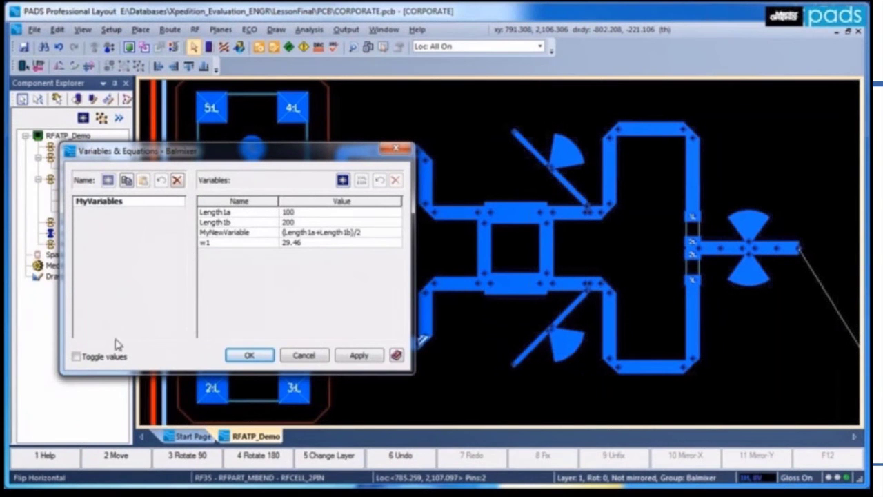
Switch the variable list to calculated values and back to expressions, and apply the Balmixer variables
{"action": "left_click", "coordinate": [77, 357]}
{"action": "left_click", "coordinate": [76, 357]}
{"action": "left_click", "coordinate": [357, 355]}
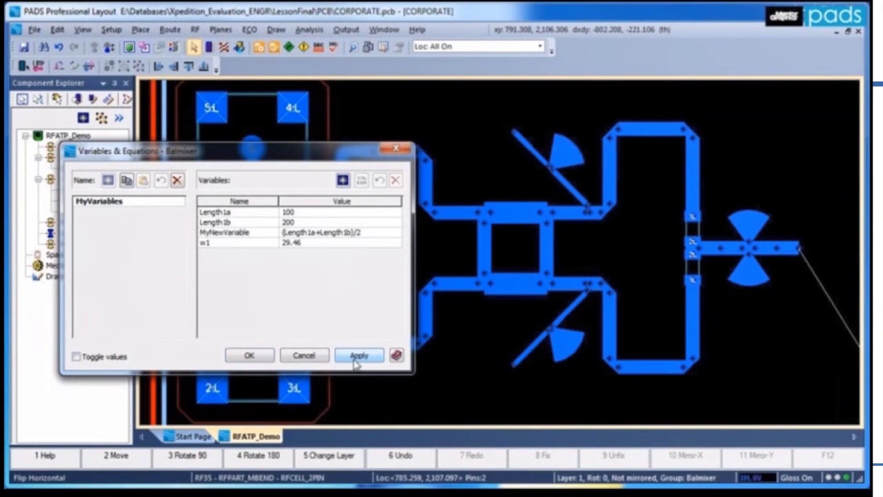
Check the width parameter of the five parts in the mixer's upper output arm without changing it
{"action": "left_click_drag", "start_coordinate": [588, 105], "coordinate": [636, 147]}
{"action": "left_click", "coordinate": [197, 31]}
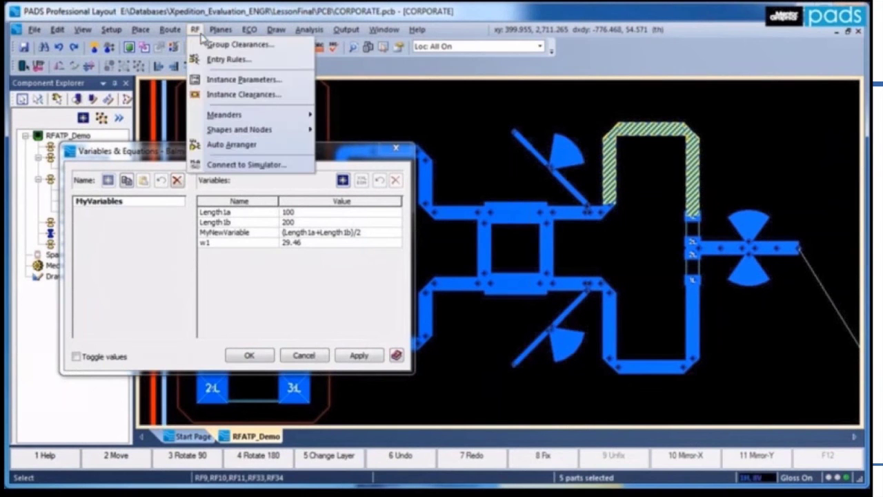
{"action": "left_click", "coordinate": [210, 79]}
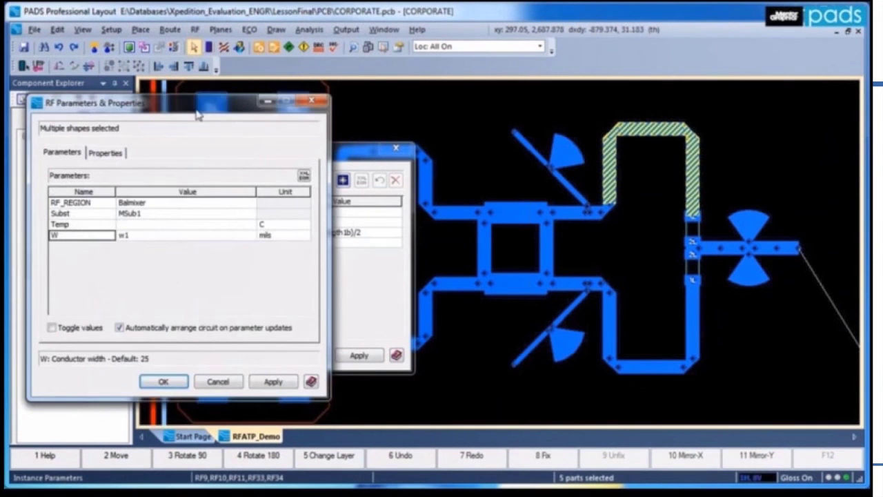
{"action": "left_click", "coordinate": [151, 236]}
{"action": "type", "text": "w1"}
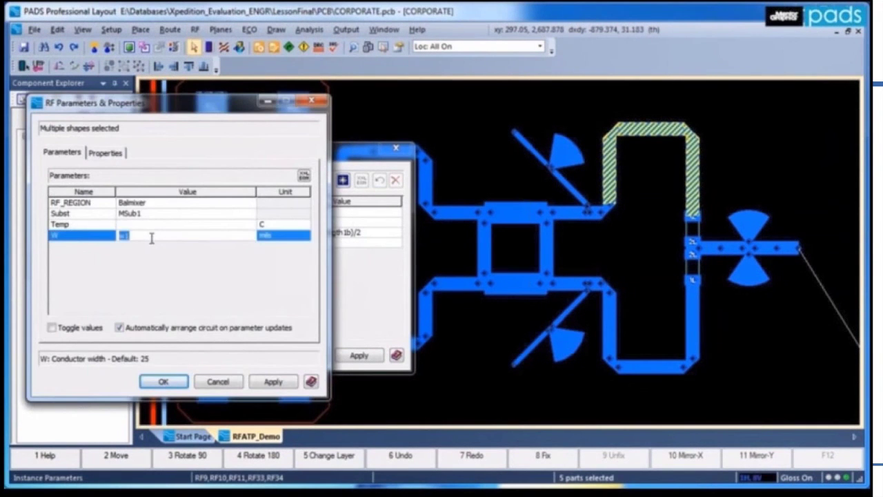
{"action": "left_click", "coordinate": [221, 382]}
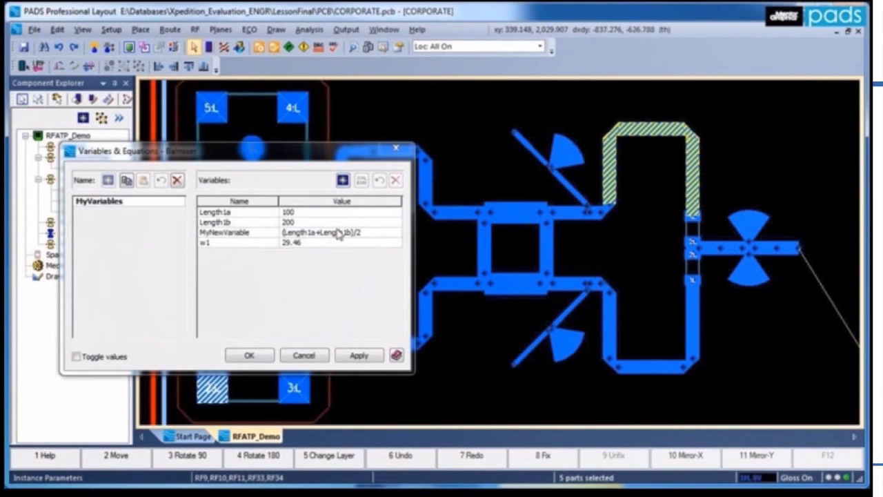
Set the Balmixer variable w1 to 10 and apply it to the circuit
{"action": "left_click", "coordinate": [330, 244]}
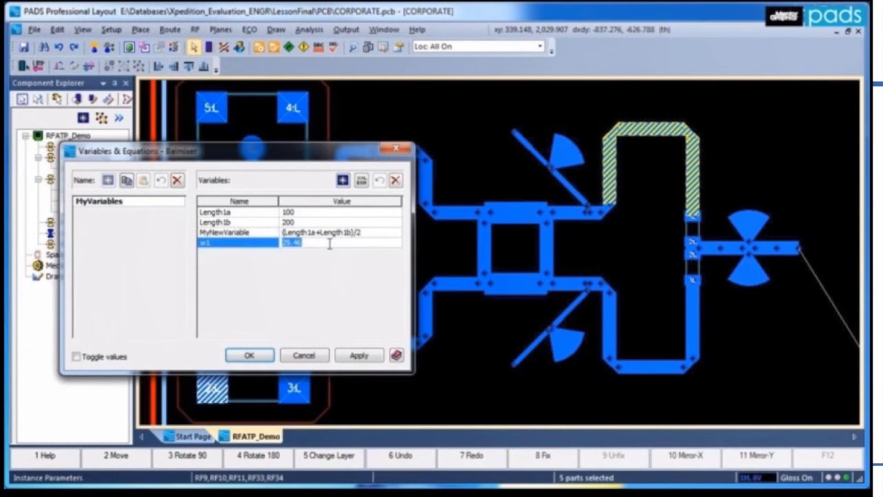
{"action": "type", "text": "10"}
{"action": "left_click", "coordinate": [359, 356]}
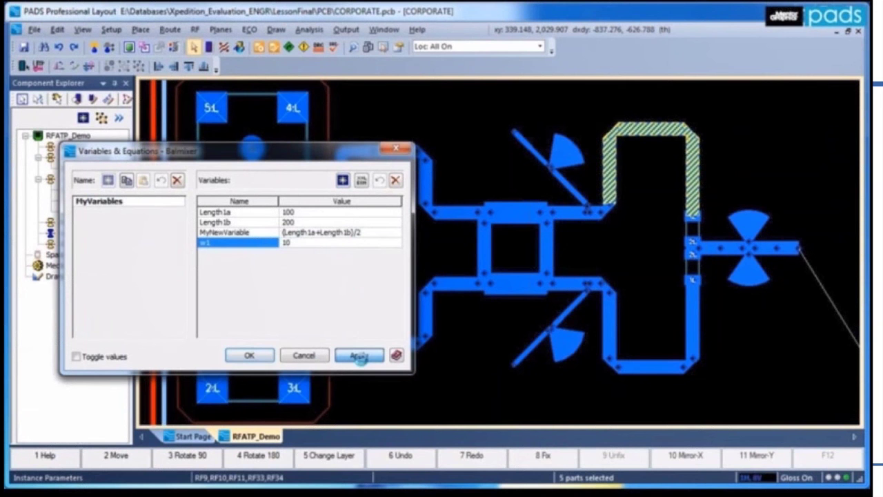